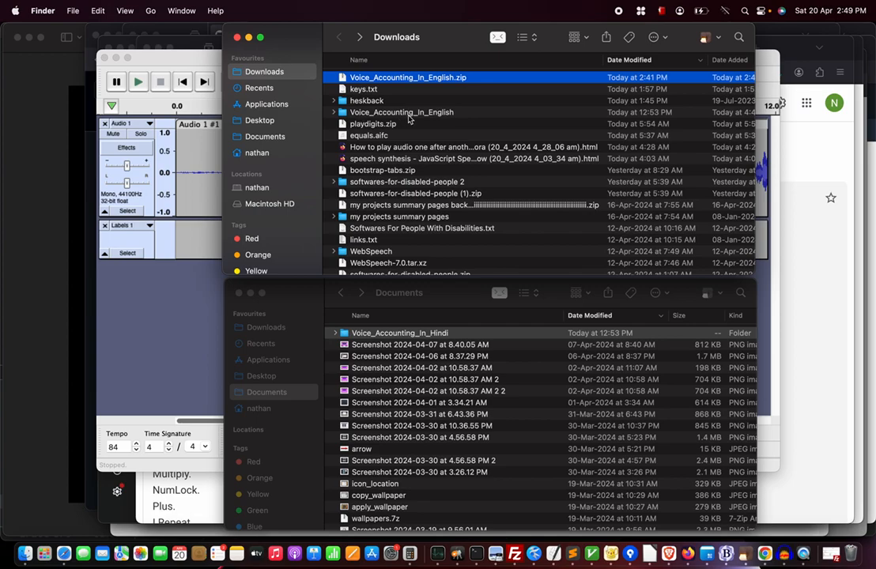
Examine the Voice_Accounting_In_English archive and folder in Downloads alongside the Voice_Accounting_In_Hindi folder in Documents.
left_click(409, 116)
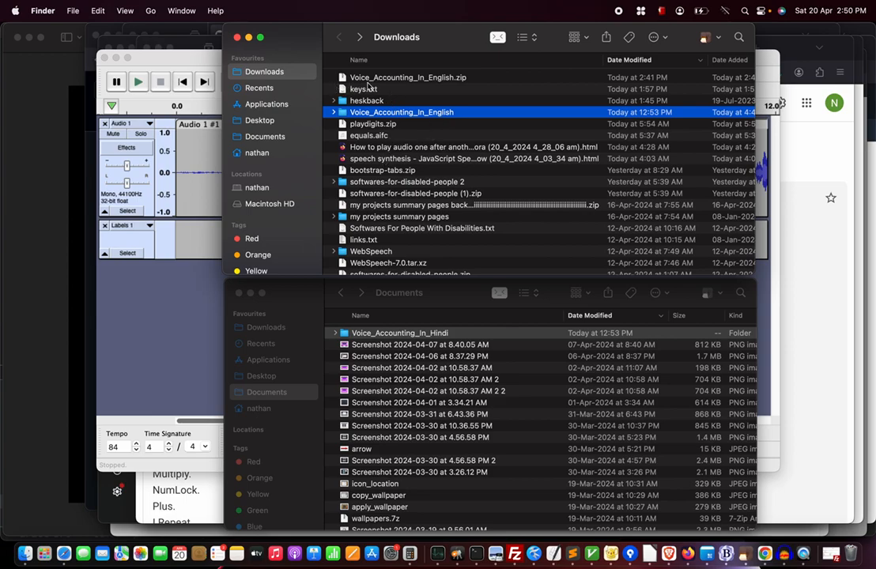
left_click(423, 80)
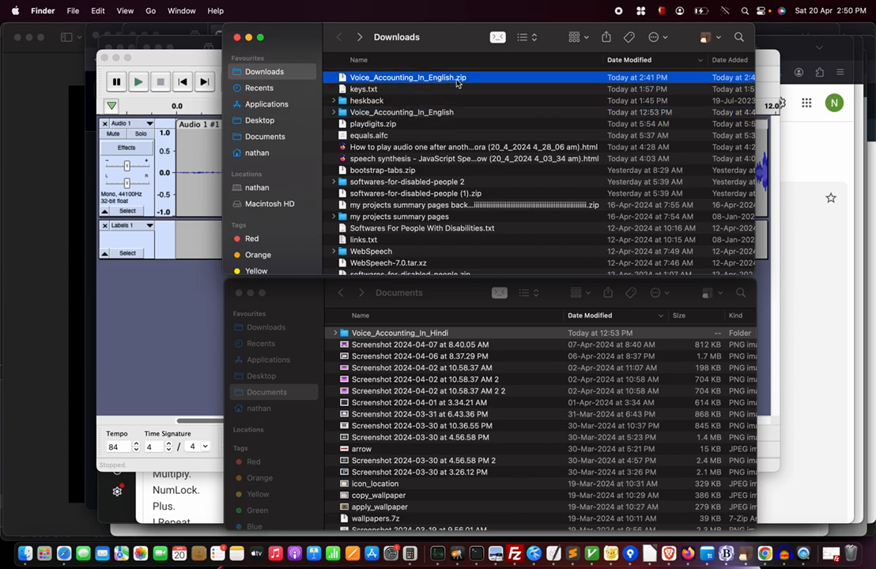
right_click(409, 79)
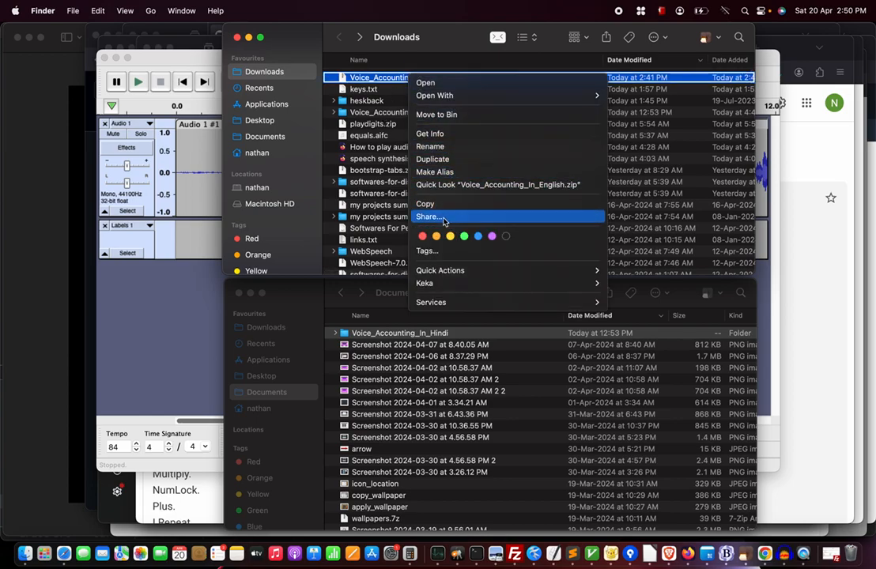
left_click(445, 37)
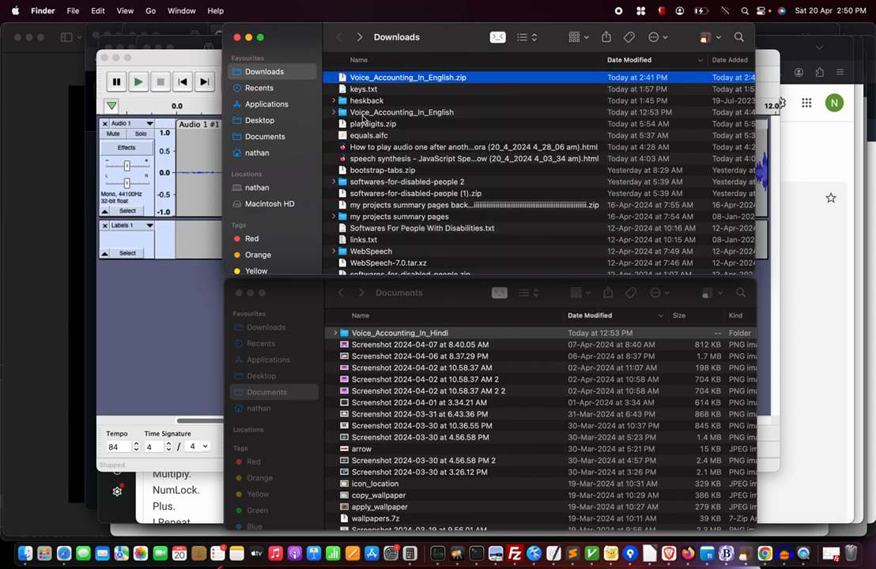
left_click(417, 114)
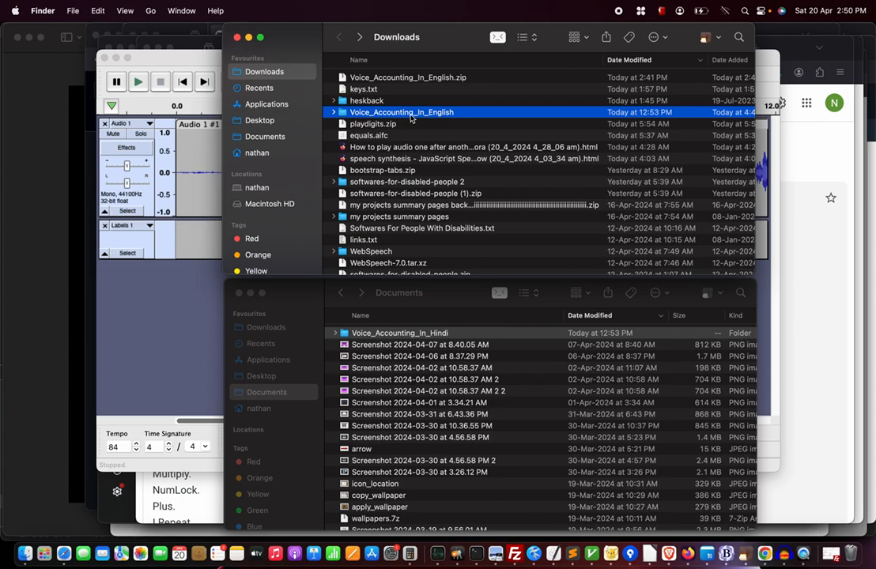
left_click(430, 300)
left_click(386, 50)
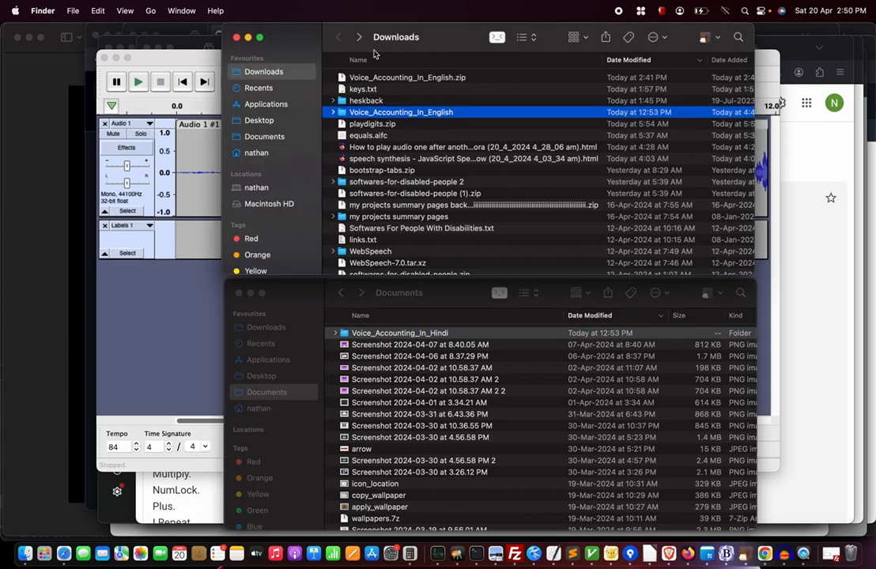
left_click(422, 298)
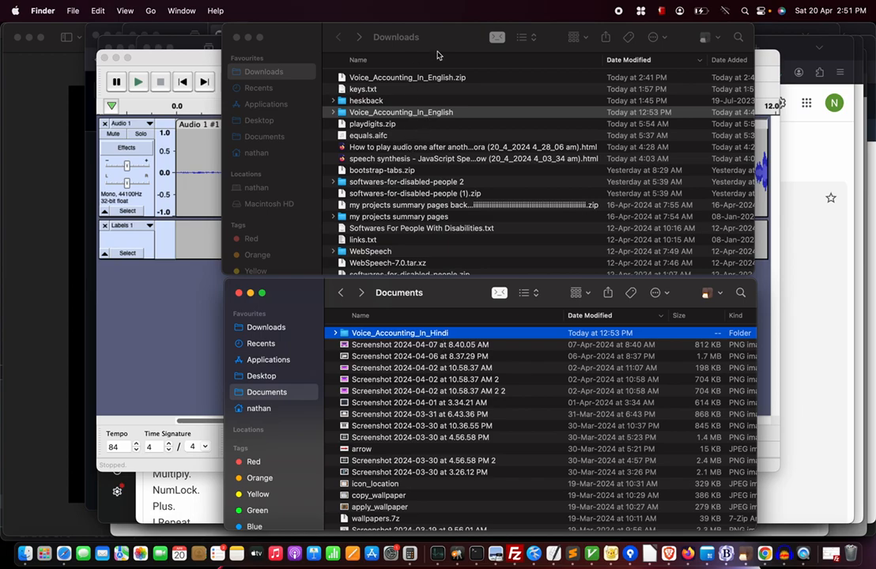
left_click(377, 37)
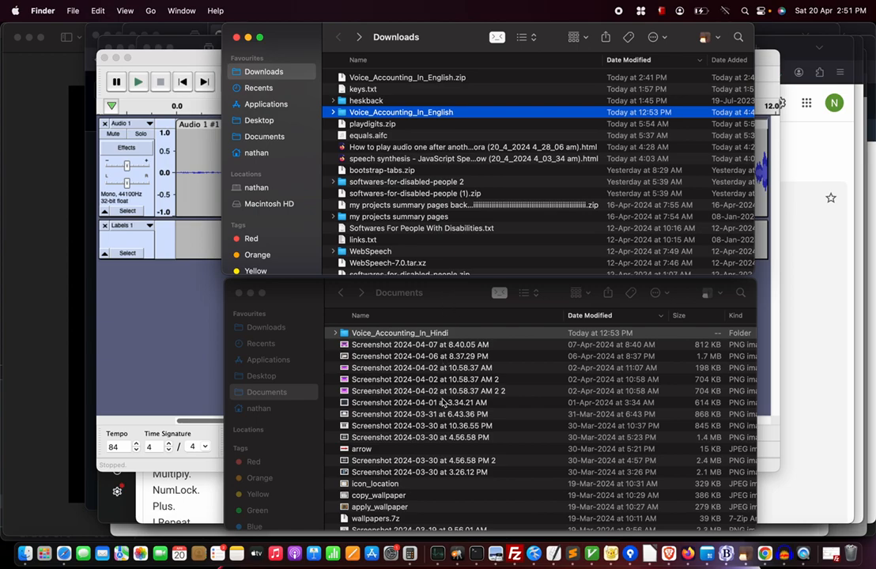
left_click(453, 300)
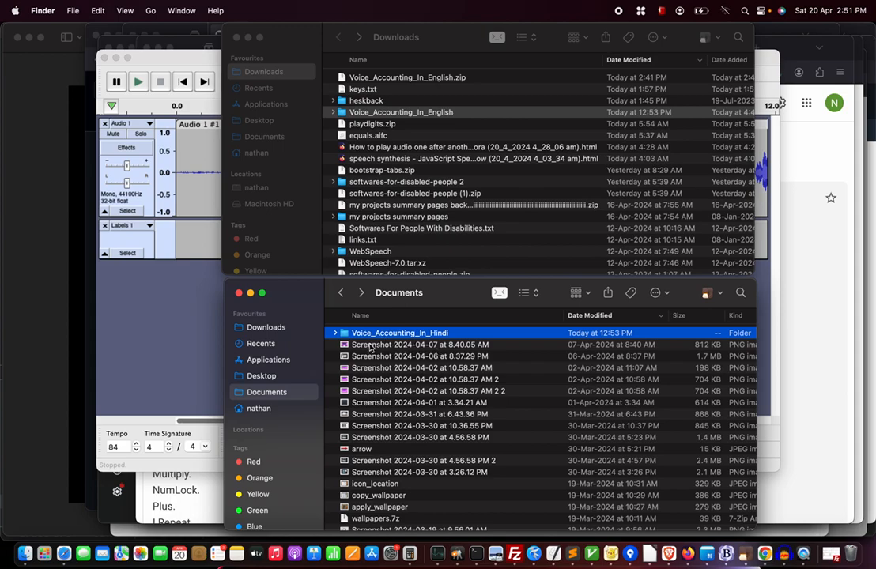
Open the region subfolder inside the Voice_Accounting_In_Hindi folder in Documents.
double_click(437, 335)
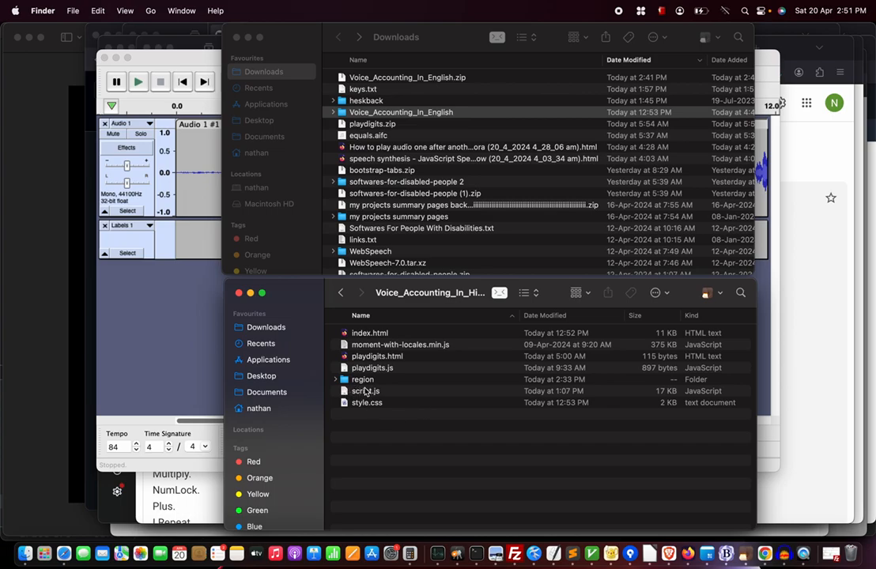
left_click(381, 335)
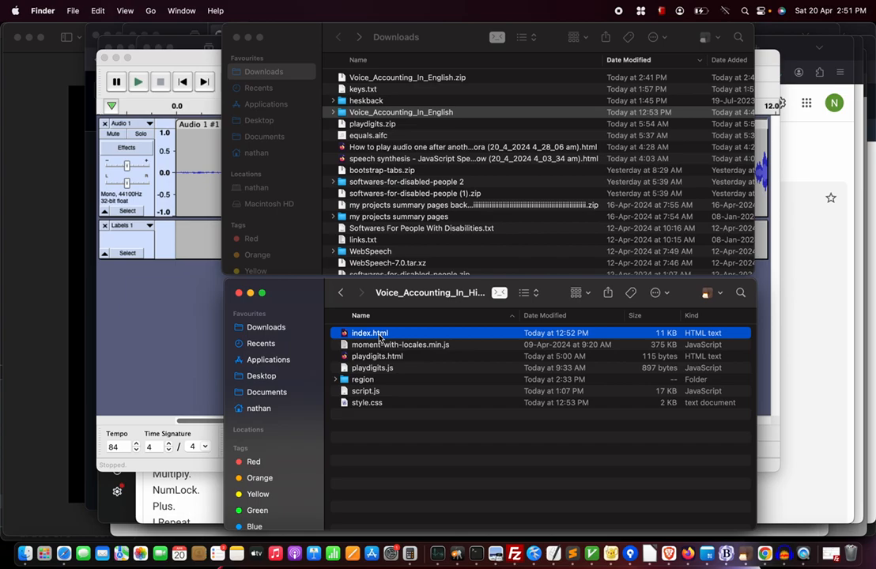
double_click(365, 380)
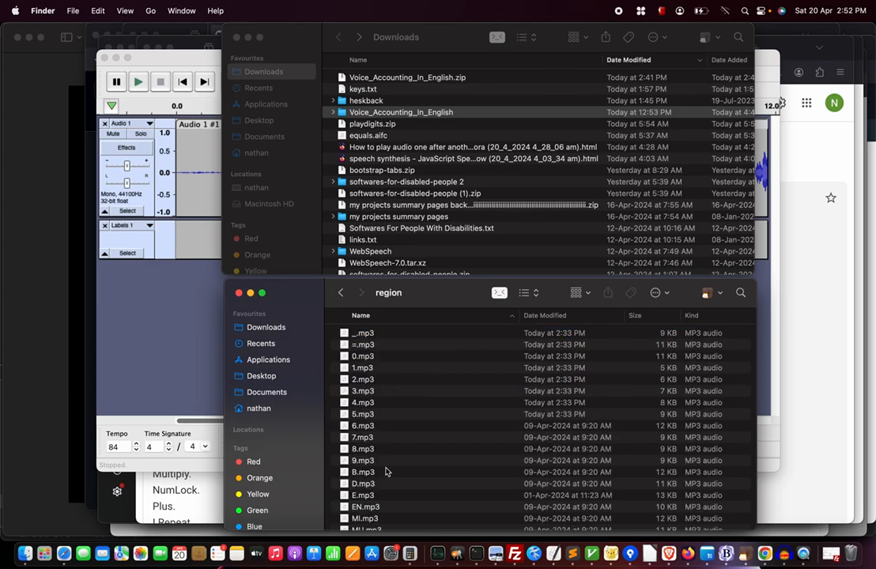
Look through the MP3 files in the region folder, from _.mp3 to R.mp3.
scroll(387, 457, "down", 3)
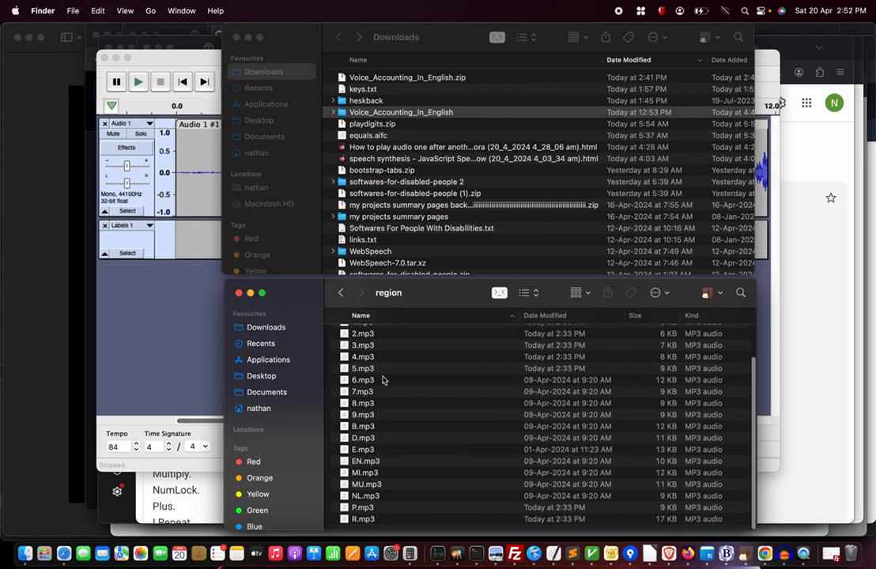
scroll(372, 363, "up", 3)
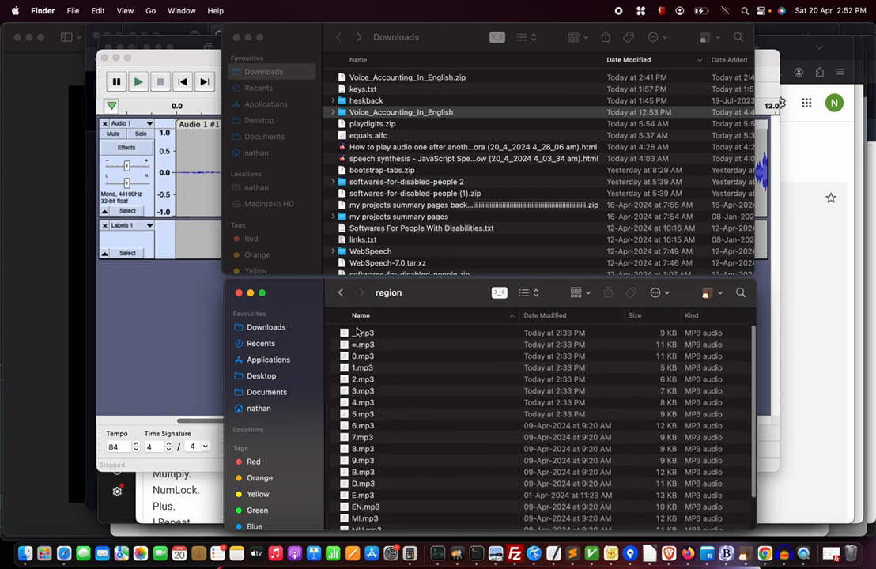
scroll(362, 514, "down", 3)
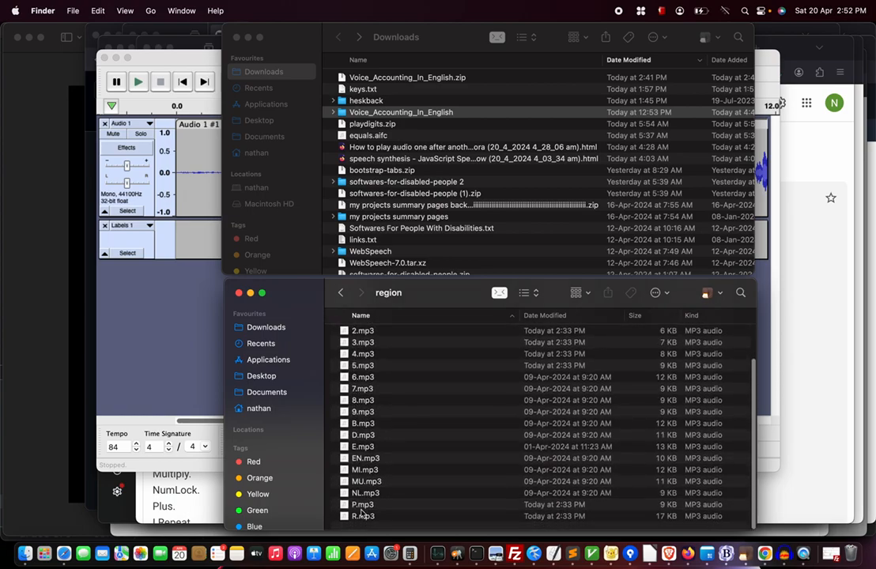
scroll(363, 514, "up", 3)
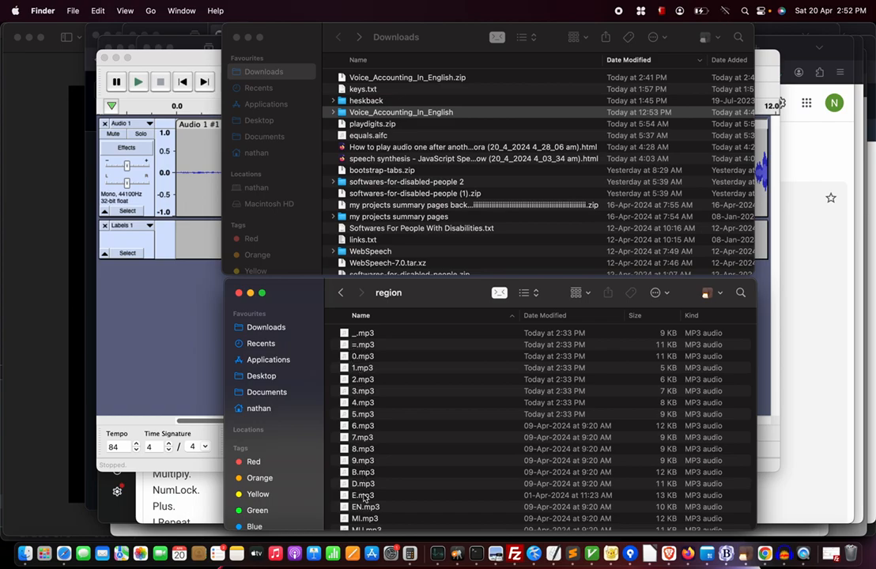
scroll(363, 474, "down", 3)
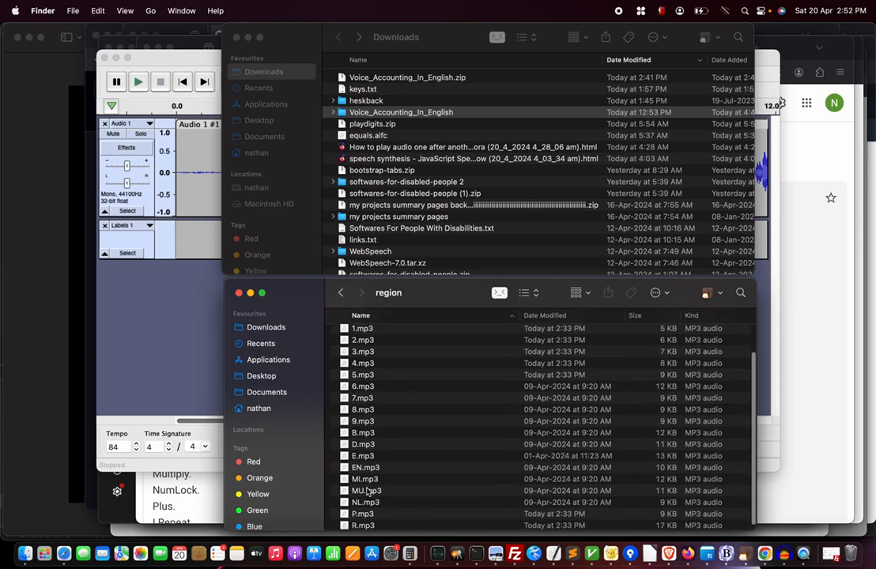
scroll(380, 501, "down", 1)
scroll(381, 502, "down", 1)
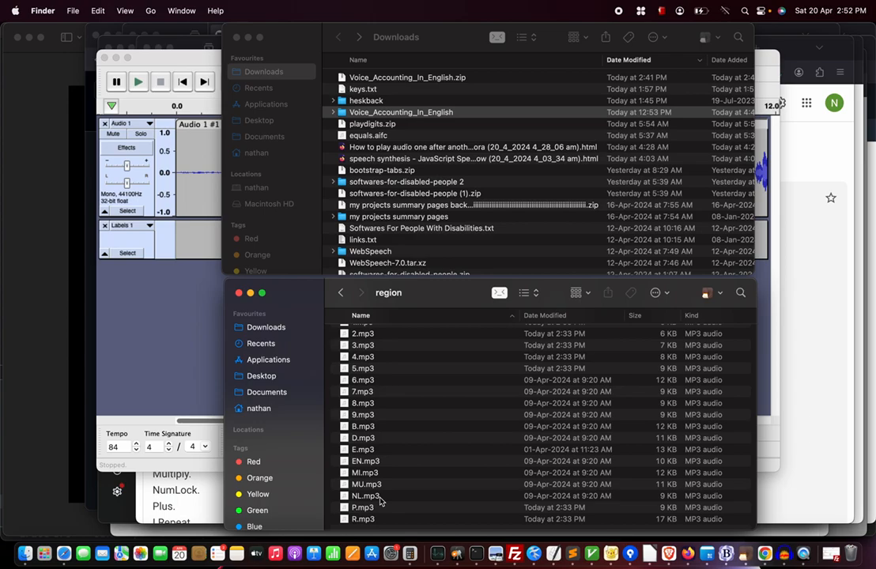
Switch to Kate to review the key names listed in keys.txt, and return to the region folder in Finder.
key("super+Tab")
key("super+Tab")
key("super+Tab")
key("super+Tab")
key("super+Tab")
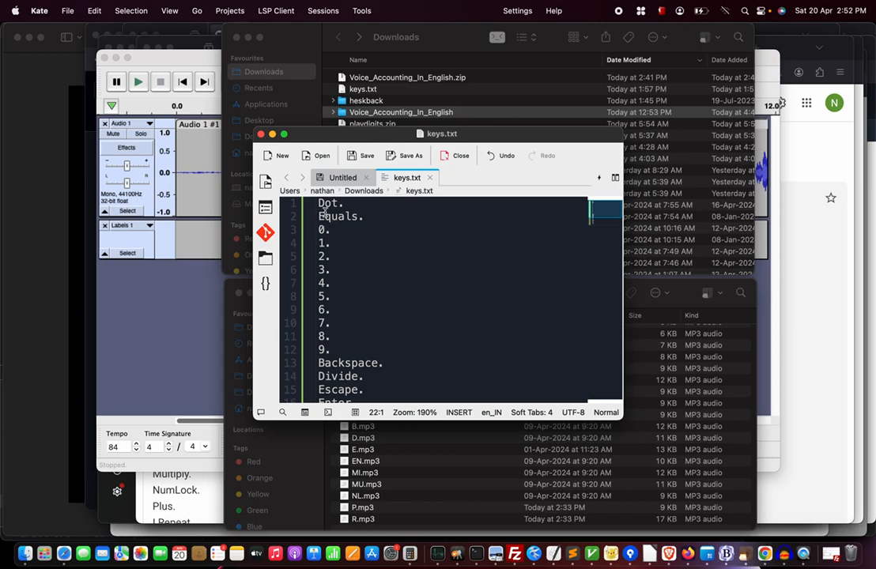
key("super+Tab")
Play _.mp3 from the region folder in QuickTime Player and close the player window.
scroll(363, 395, "up", 3)
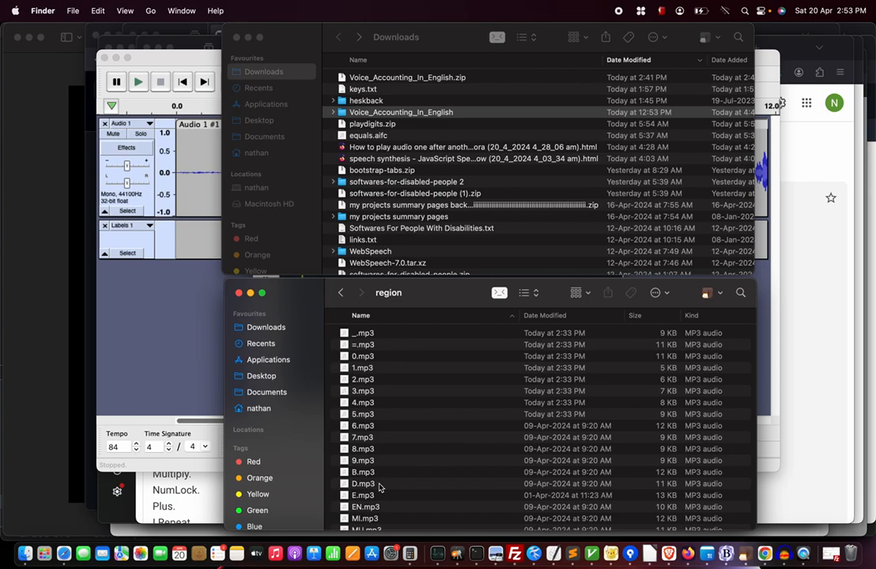
left_click(366, 338)
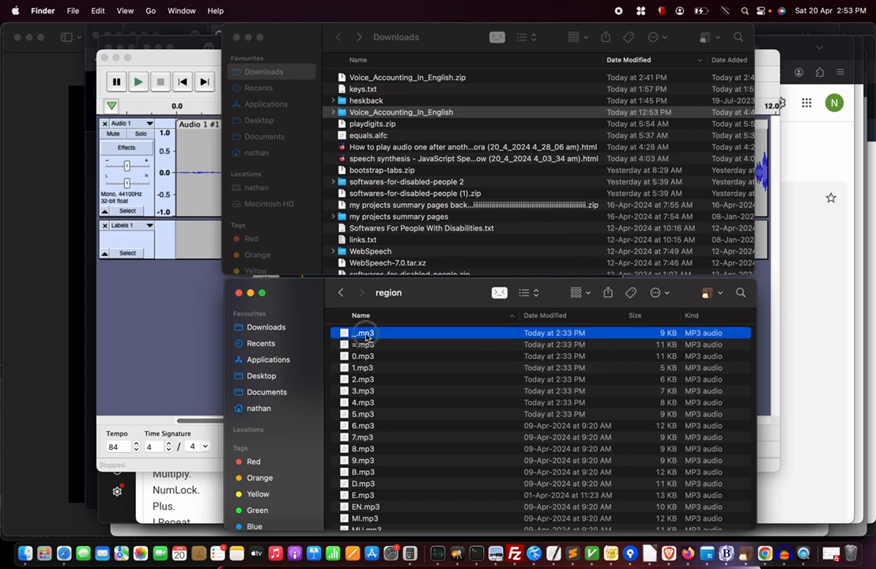
double_click(365, 339)
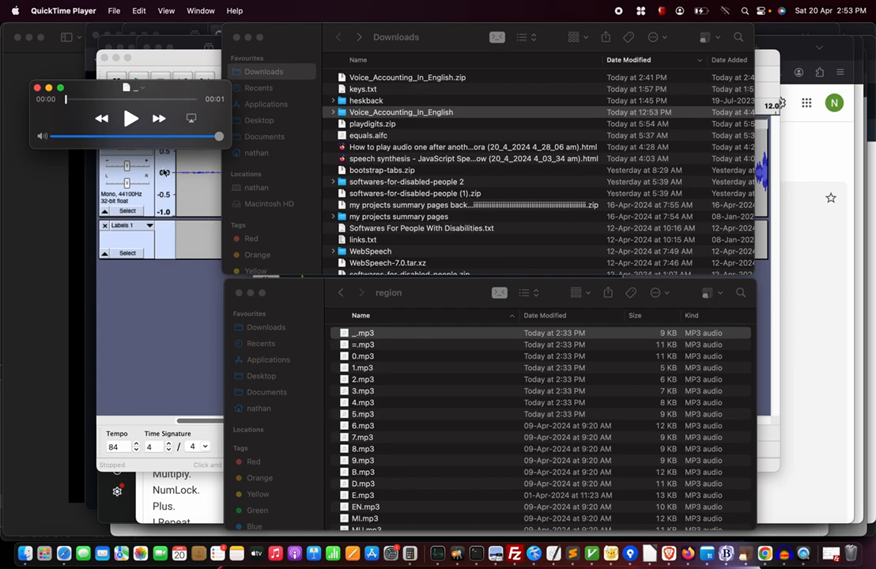
left_click(131, 119)
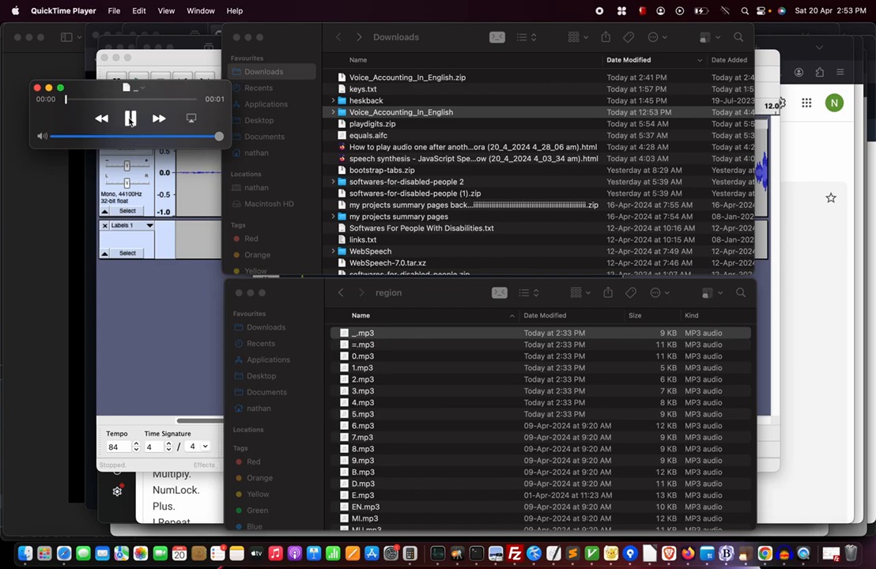
left_click(37, 88)
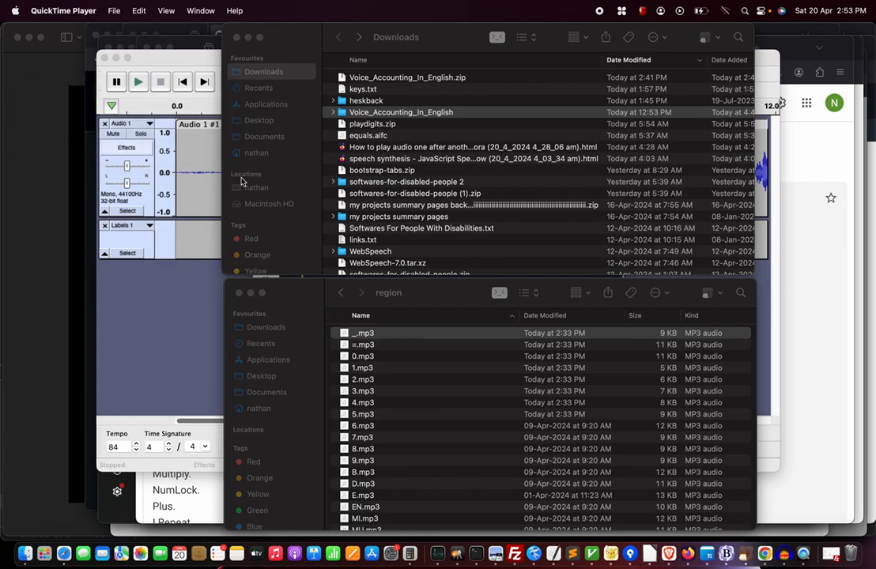
Play 6.mp3 from the region folder in QuickTime Player, close the player, and review the remaining MP3 files.
left_click(381, 356)
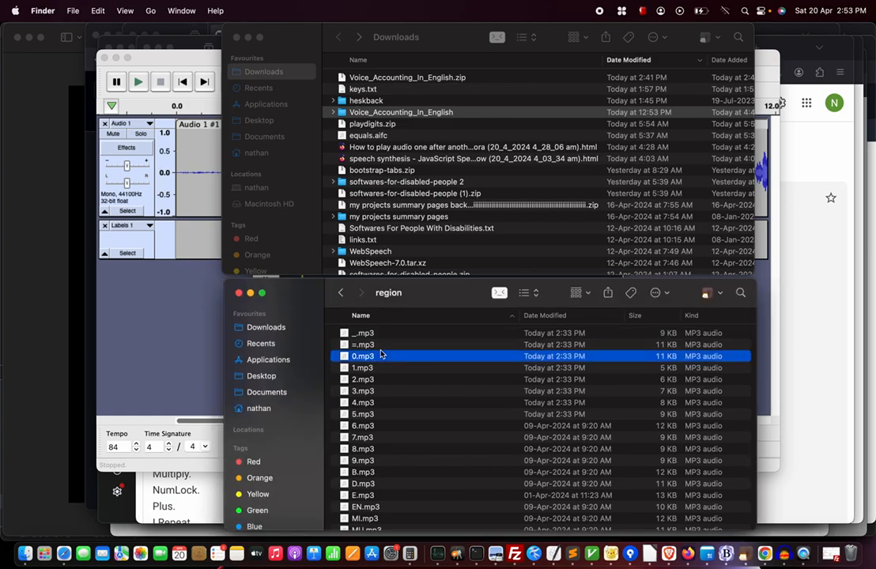
left_click(372, 415)
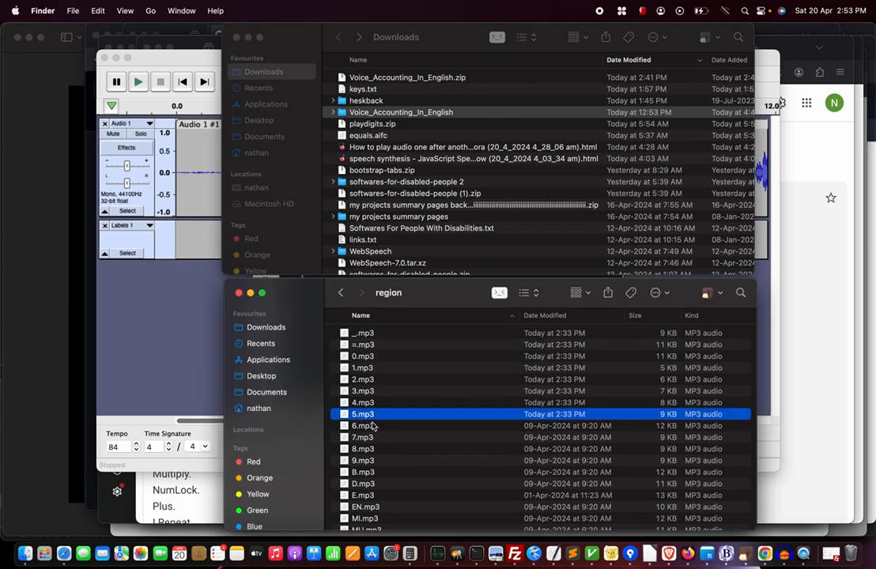
left_click(372, 426)
double_click(358, 428)
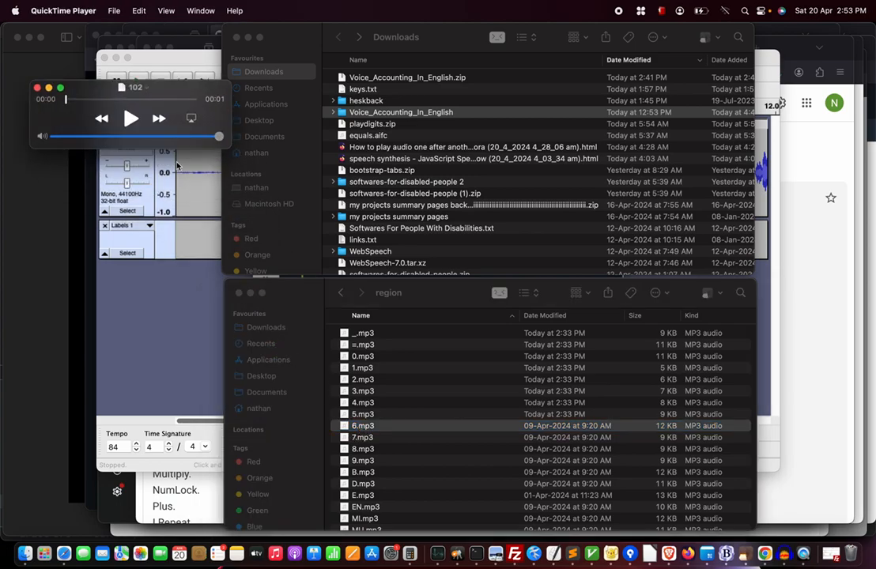
left_click(131, 118)
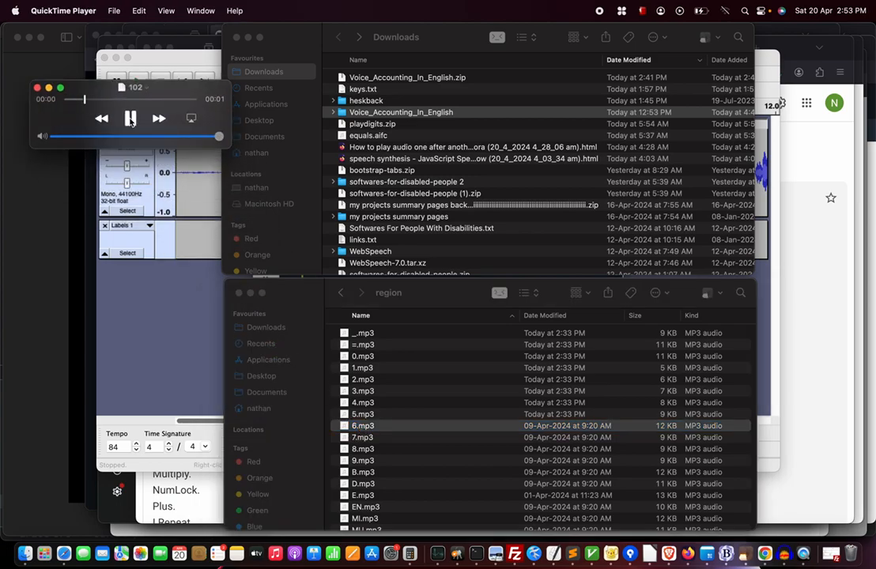
left_click(37, 88)
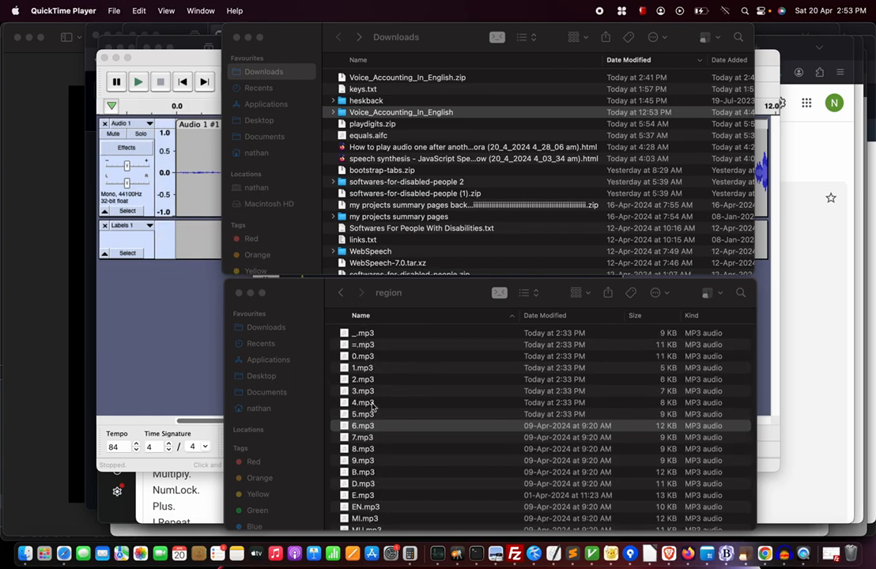
scroll(375, 486, "down", 1)
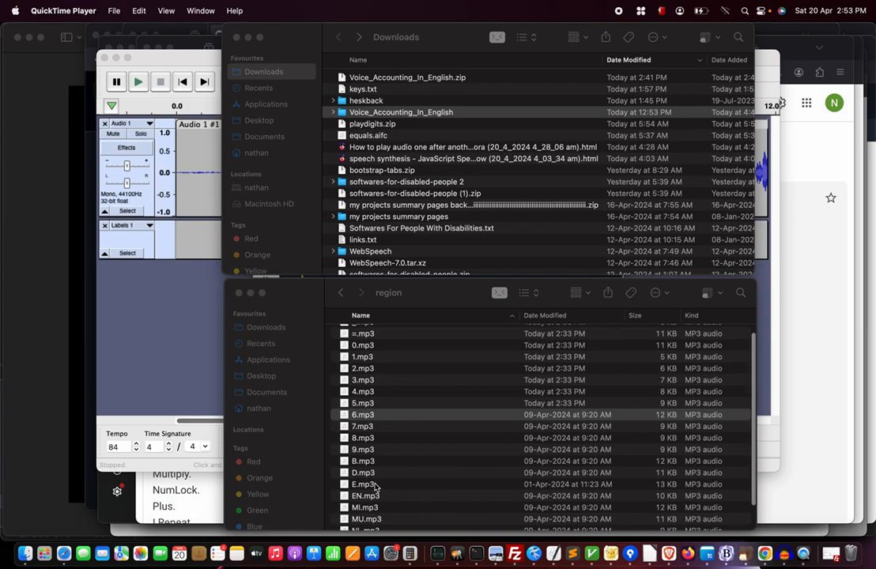
scroll(375, 486, "up", 1)
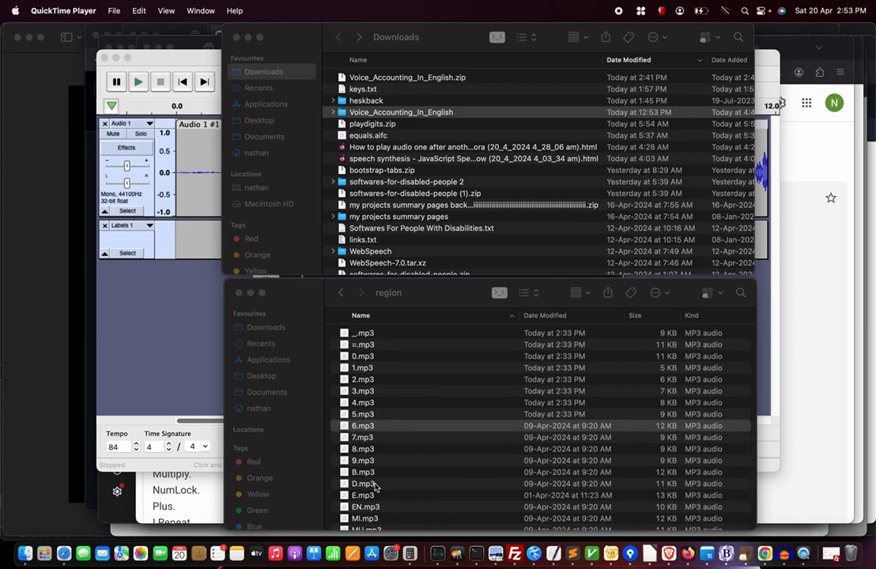
Switch to Kate and select the whole list of key names in keys.txt, then clear the selection.
key("super+Tab")
key("super+Tab")
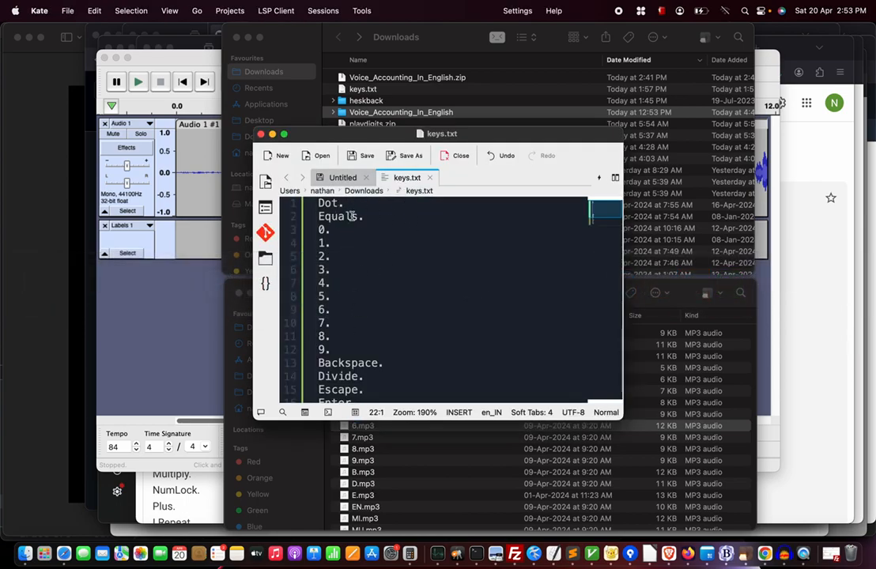
left_click(346, 268)
key("super+a")
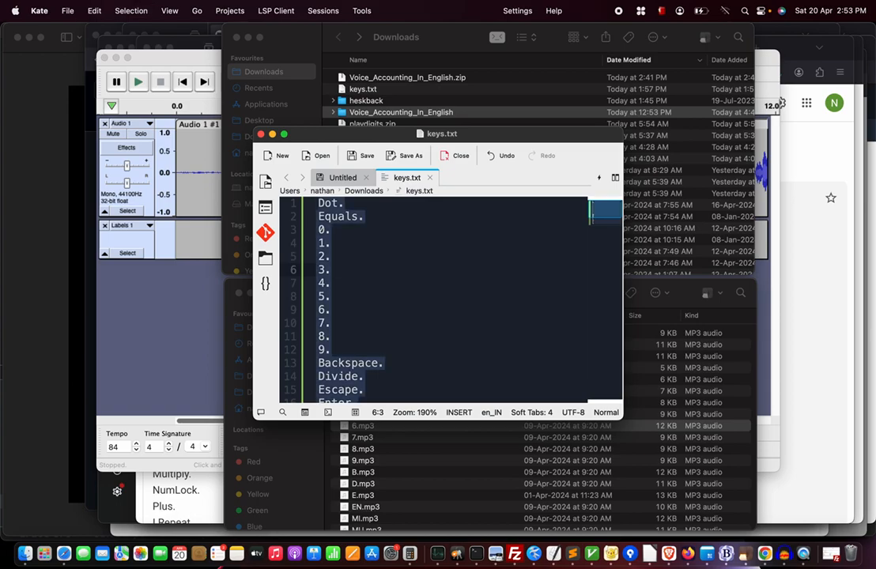
key("Down")
Switch to Google Translate in Firefox to view the Tamil translation of the key names.
key("super+Tab")
key("super+Tab")
key("super+Tab")
key("super+Tab")
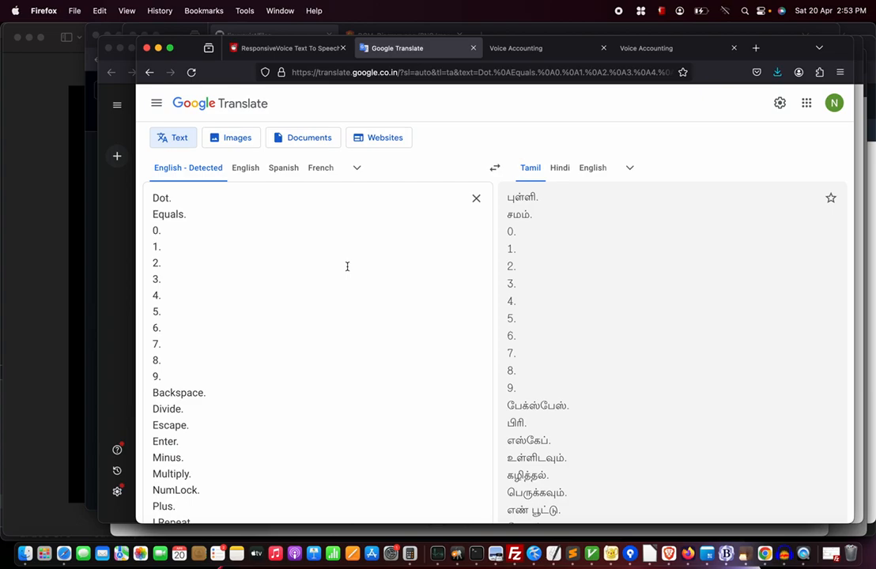
Switch to Audacity to show the recorded audio track and its label track for the spoken keys.
key("super+Tab")
key("super+Tab")
key("super+Tab")
key("super+Tab")
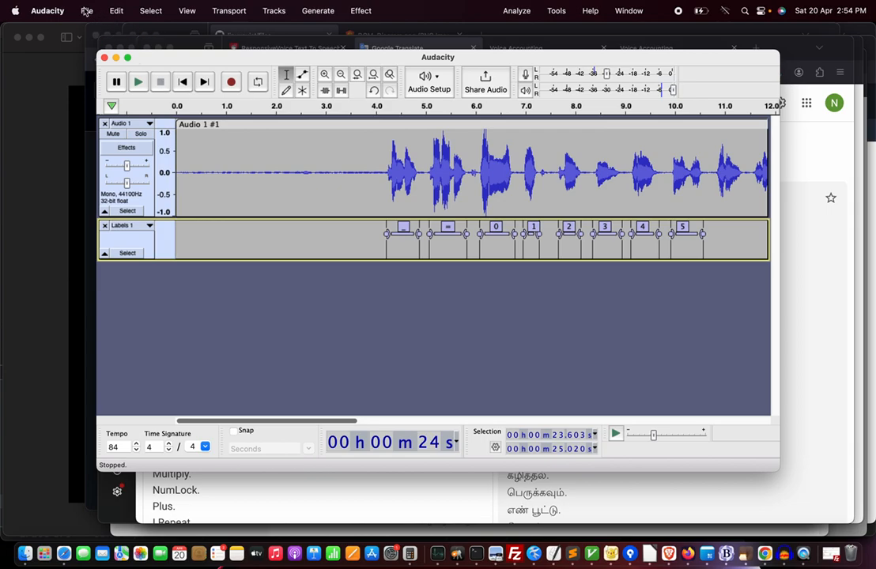
Close the existing Audacity project without saving its changes and create a new, empty project.
left_click(104, 58)
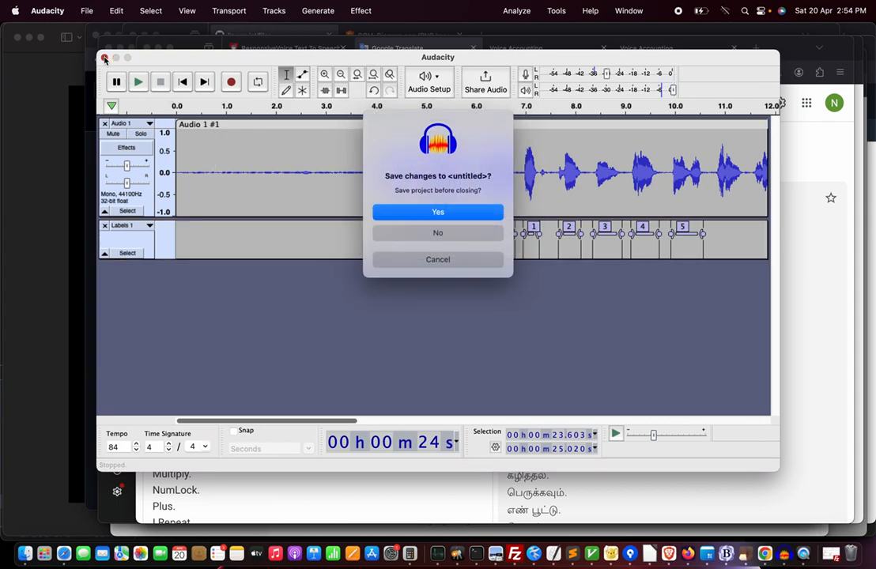
left_click(443, 233)
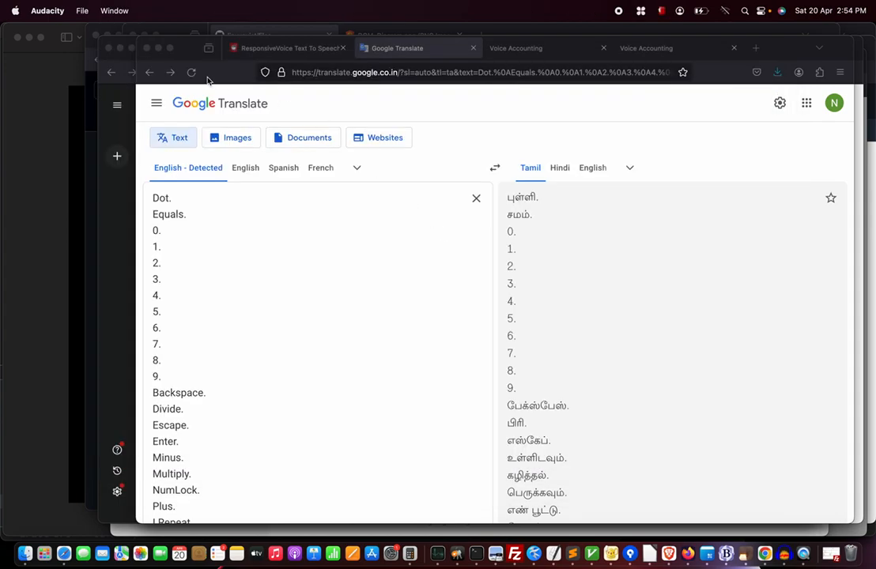
left_click(47, 11)
mouse_move(82, 10)
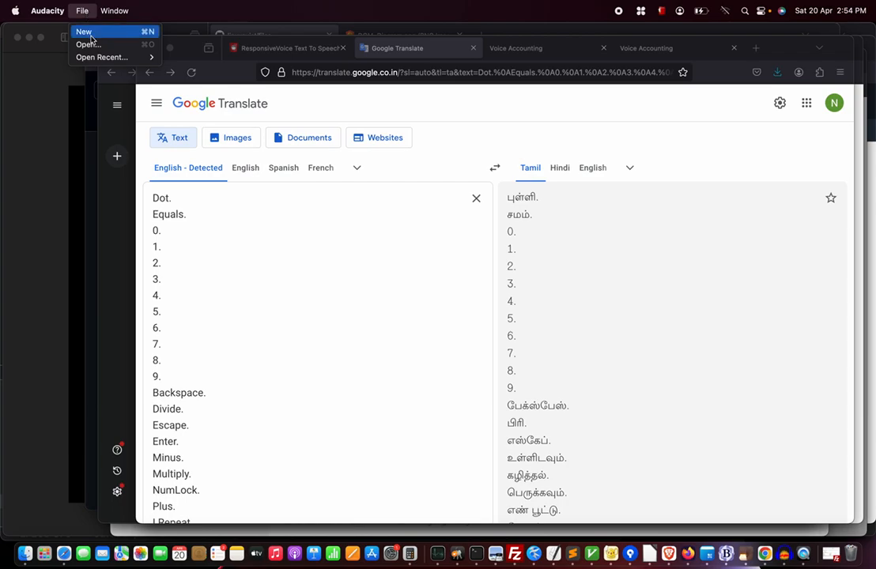
left_click(92, 33)
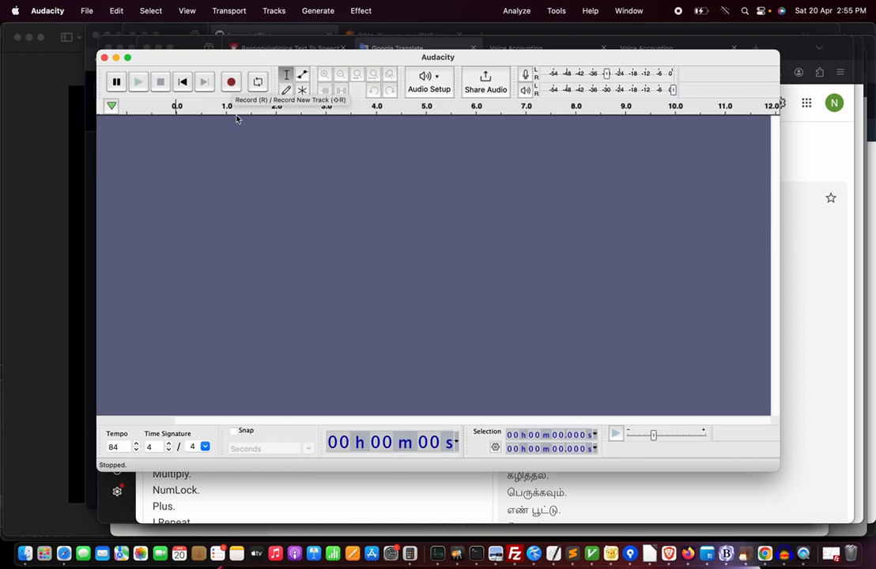
Switch to Firefox and load a fresh Google Translate page from translate.google.com.
left_click(800, 319)
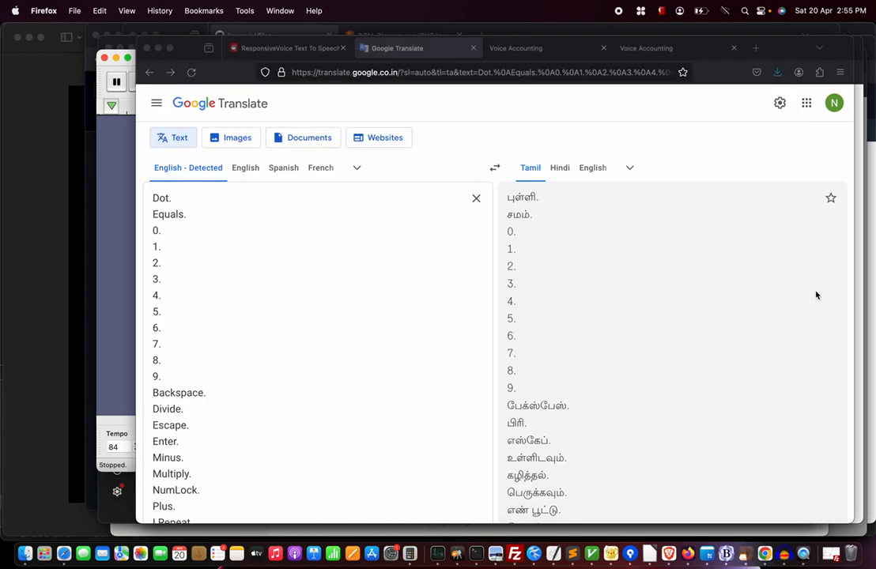
left_click(385, 72)
type("tran")
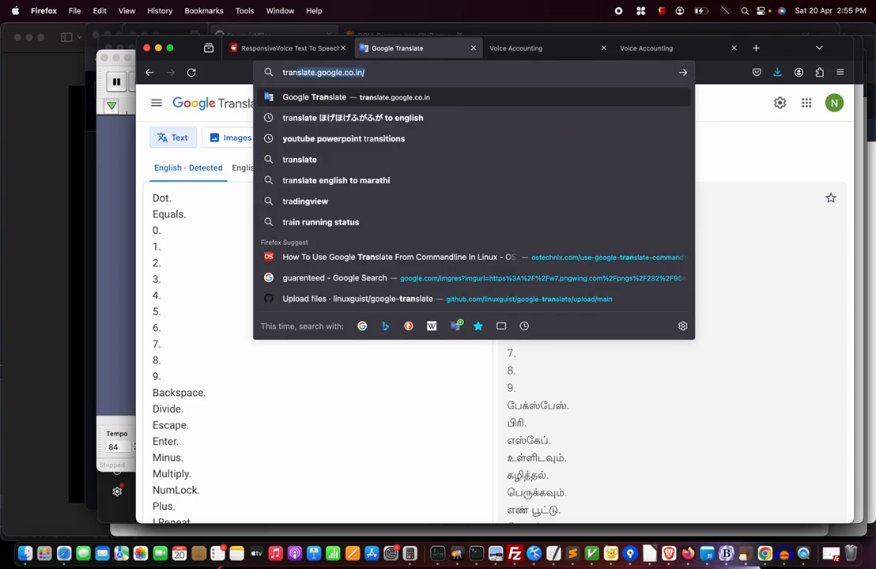
type("slate.google.com")
key("Return")
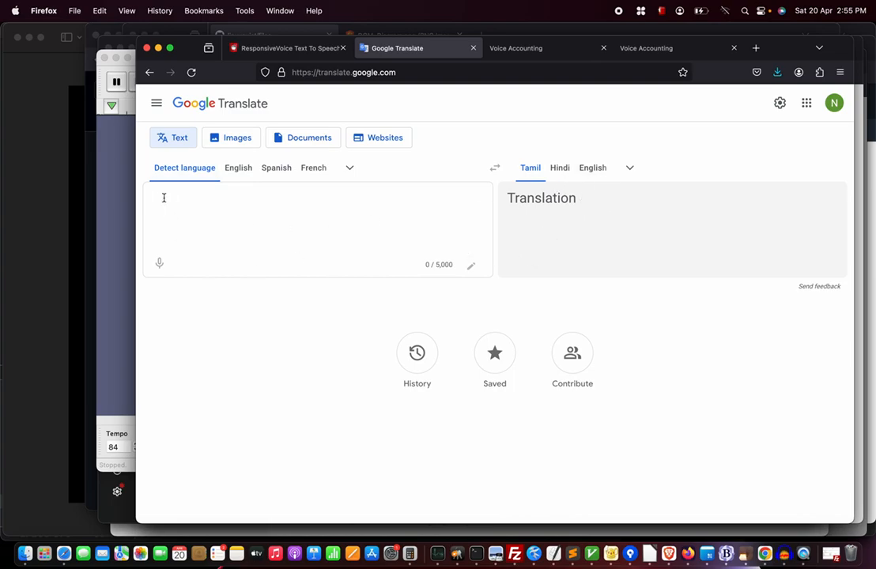
Switch to Kate, copy the whole key-name list from keys.txt, and paste it into Google Translate in Firefox as source text.
key("super+Tab")
key("super+Tab")
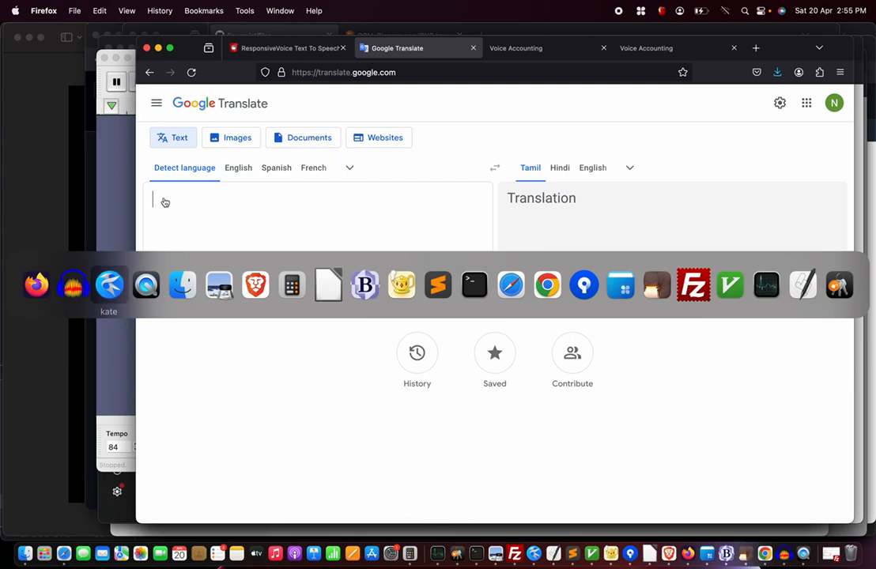
left_click(343, 268)
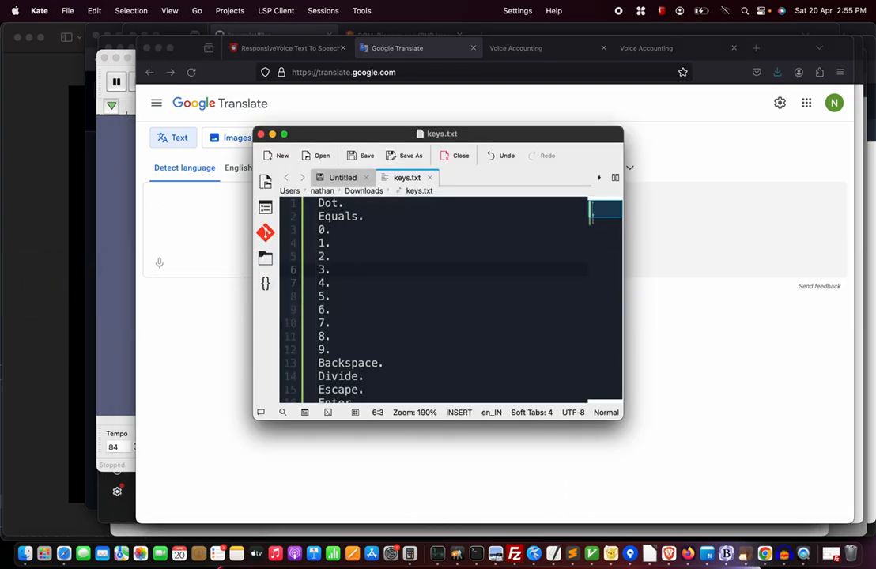
key("super+a")
key("Up")
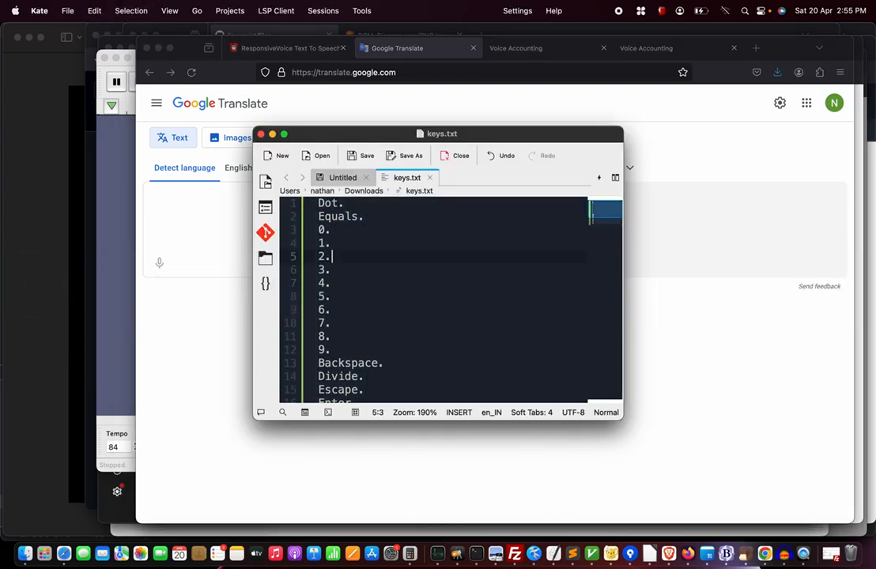
key("super+Tab")
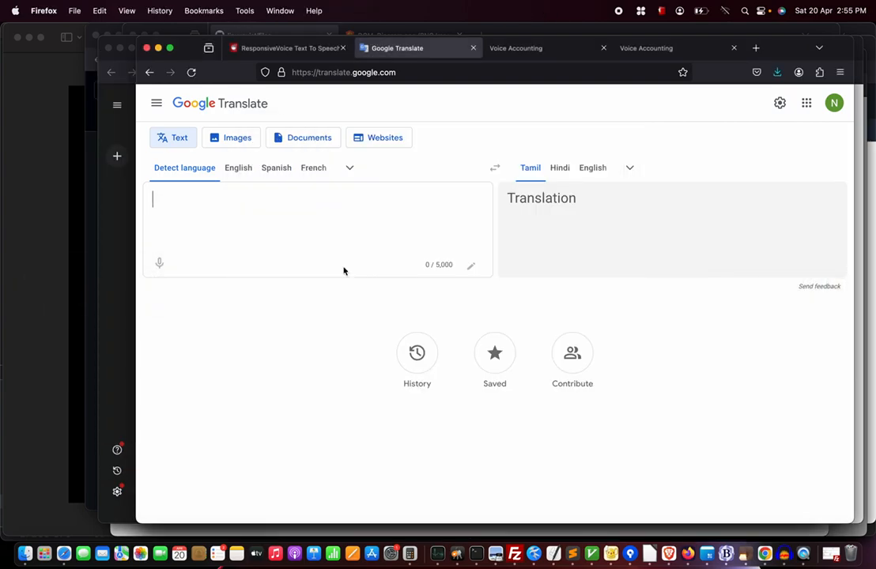
type("Dot. Equals. 0. 1. 2. 3. 4. 5. 6. 7. 8. 9. Backspace. Divide. Escape. Enter. Minus. Multiply. NumLock. Plus. I Repeat.")
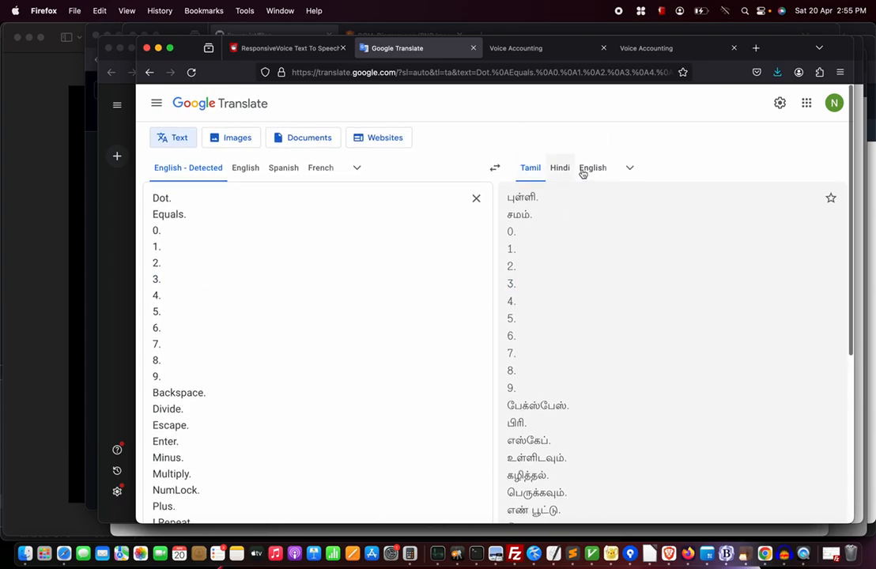
Browse the available target languages and set the translation of the key names to Hindi.
left_click(630, 168)
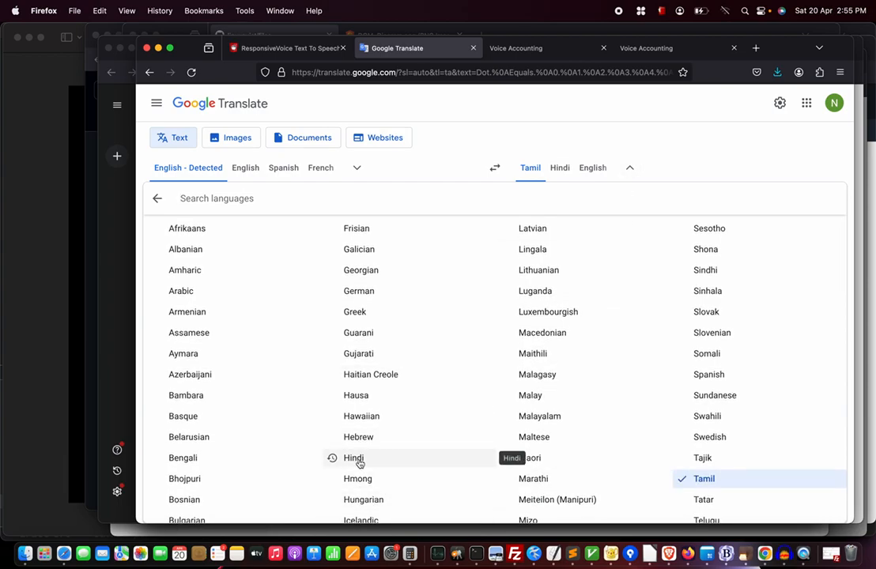
scroll(608, 400, "down", 1)
scroll(608, 401, "down", 5)
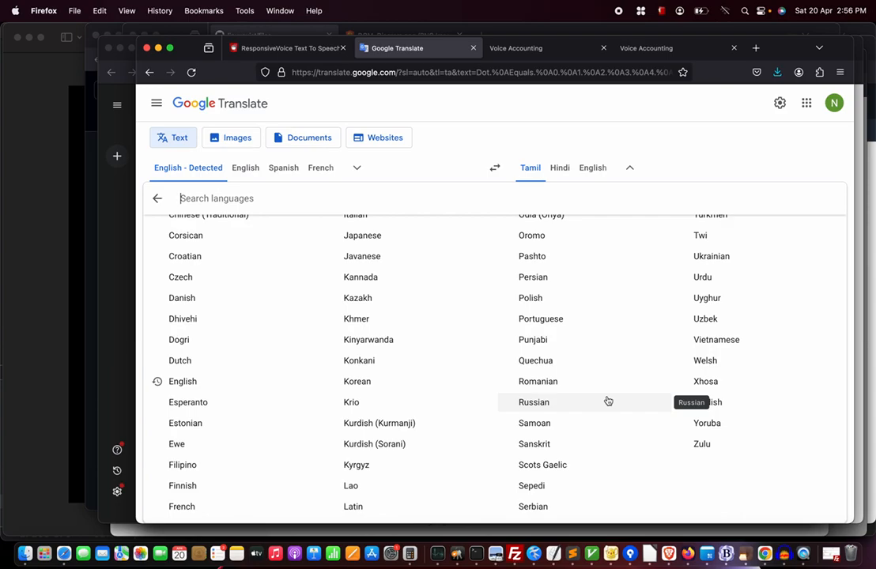
scroll(607, 401, "up", 8)
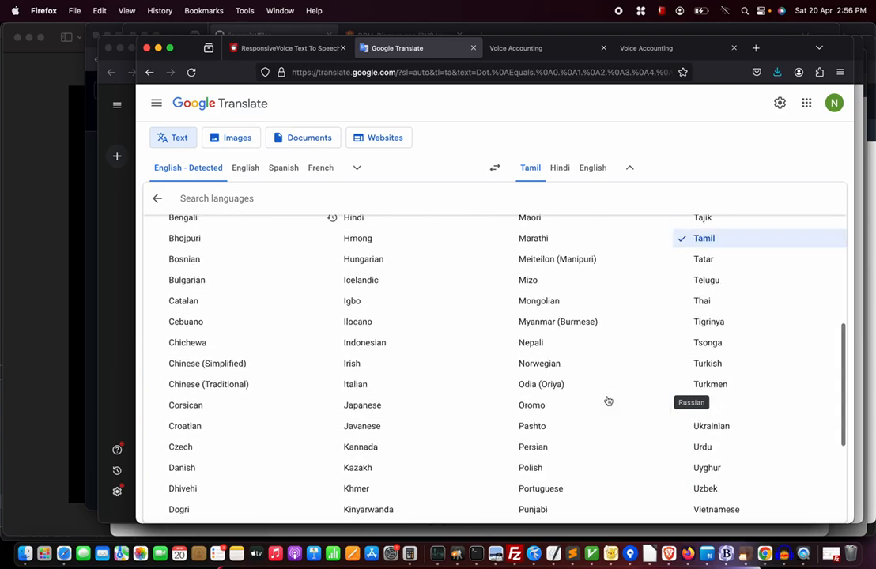
scroll(607, 402, "down", 5)
scroll(607, 405, "up", 6)
scroll(607, 406, "up", 1)
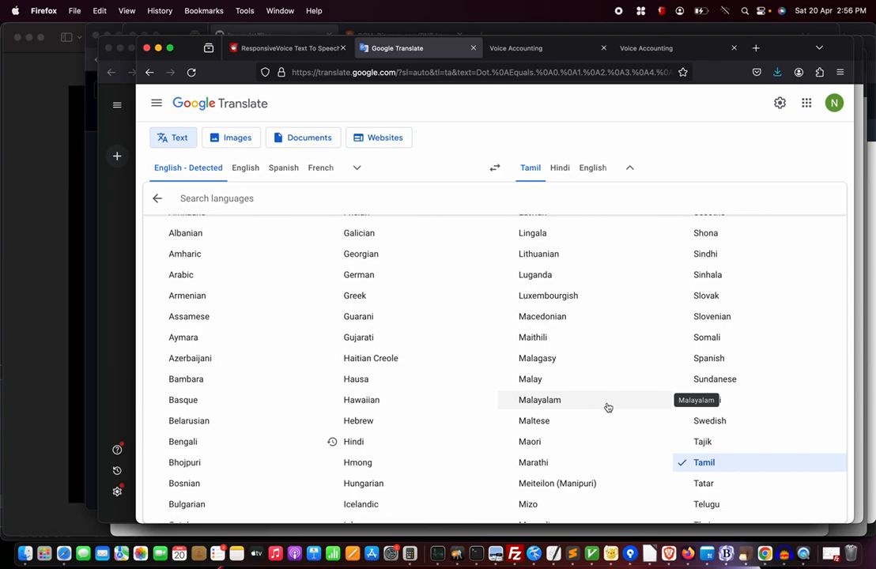
scroll(608, 407, "down", 5)
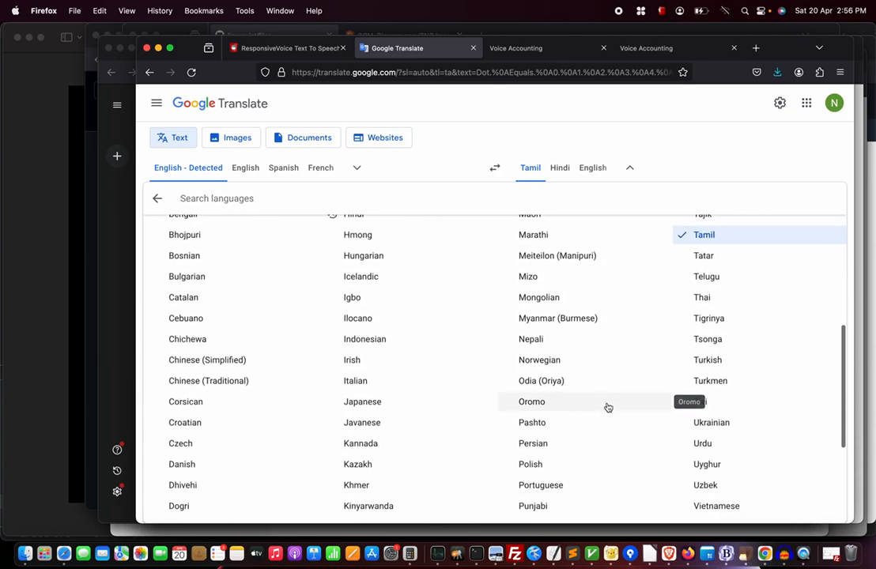
scroll(608, 404, "down", 4)
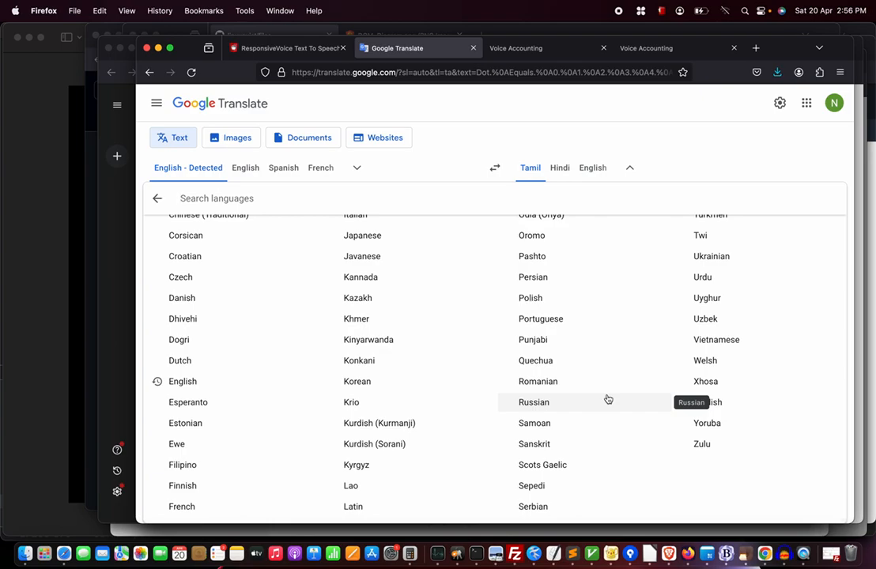
scroll(608, 399, "up", 10)
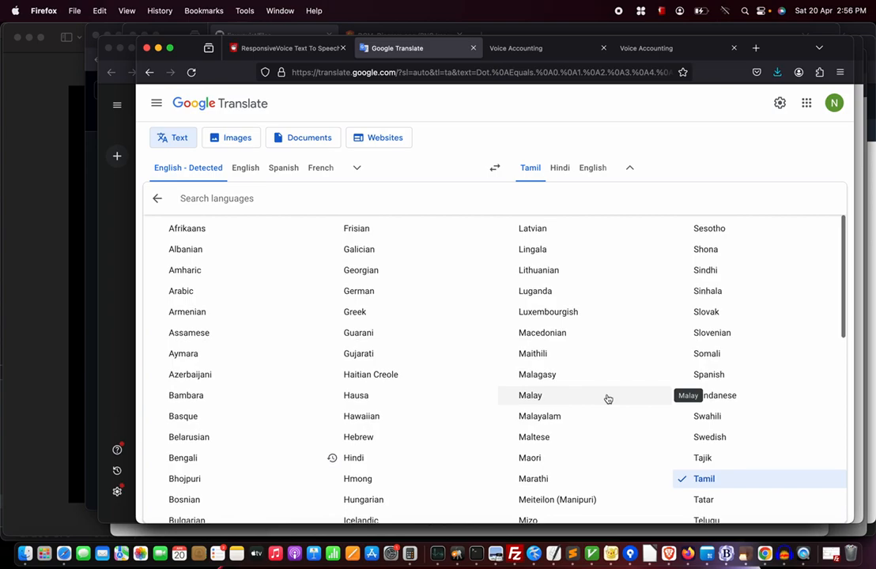
left_click(358, 459)
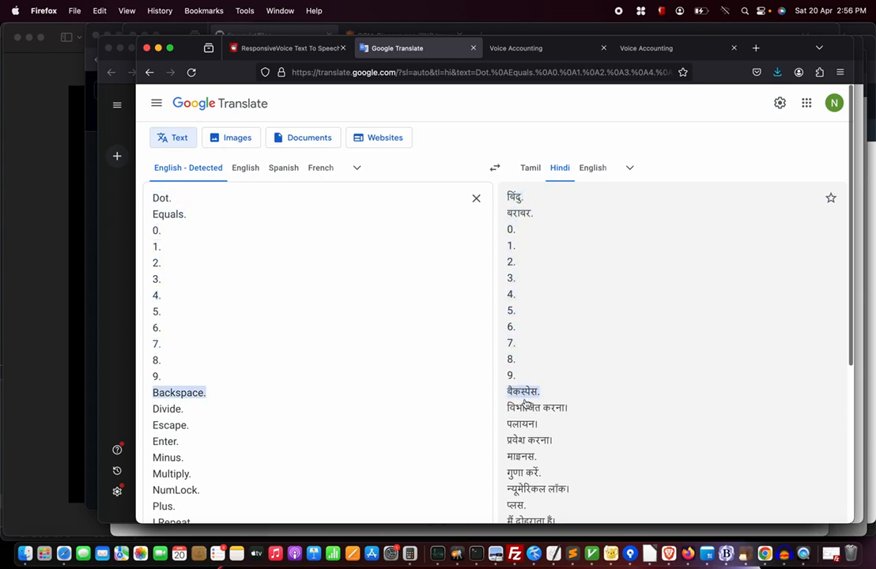
Start a recording in Audacity, play the Hindi translation aloud in Google Translate, and stop the recording once all key names are spoken.
scroll(526, 405, "down", 2)
scroll(526, 403, "down", 2)
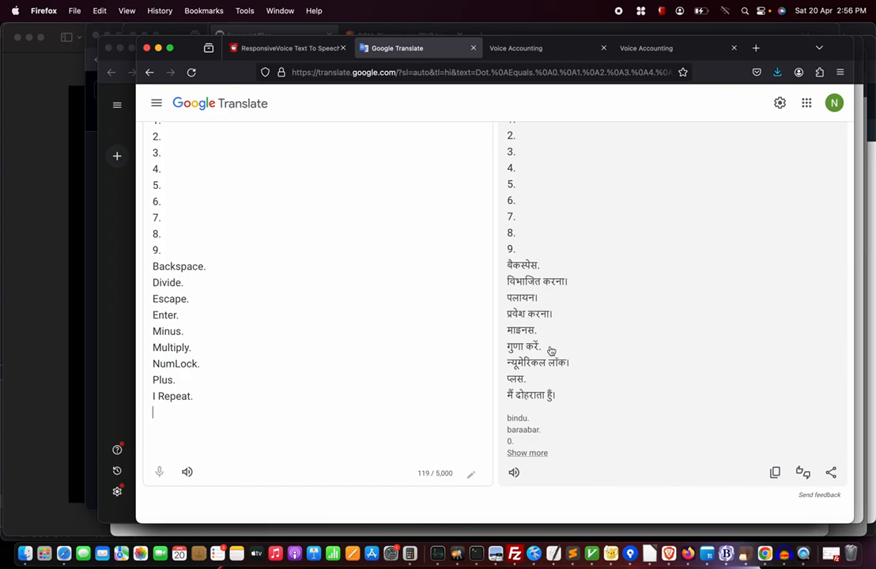
scroll(589, 360, "up", 3)
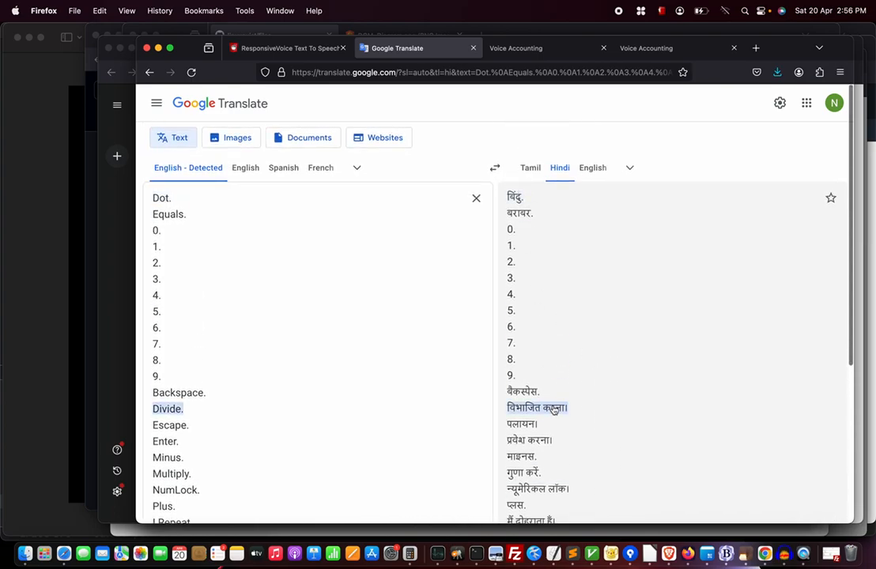
scroll(592, 451, "down", 5)
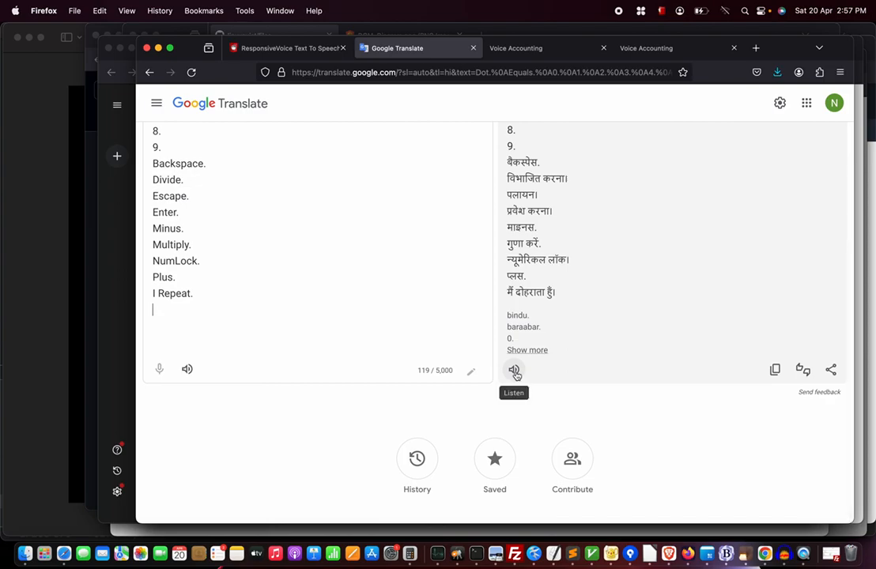
key("super+Tab")
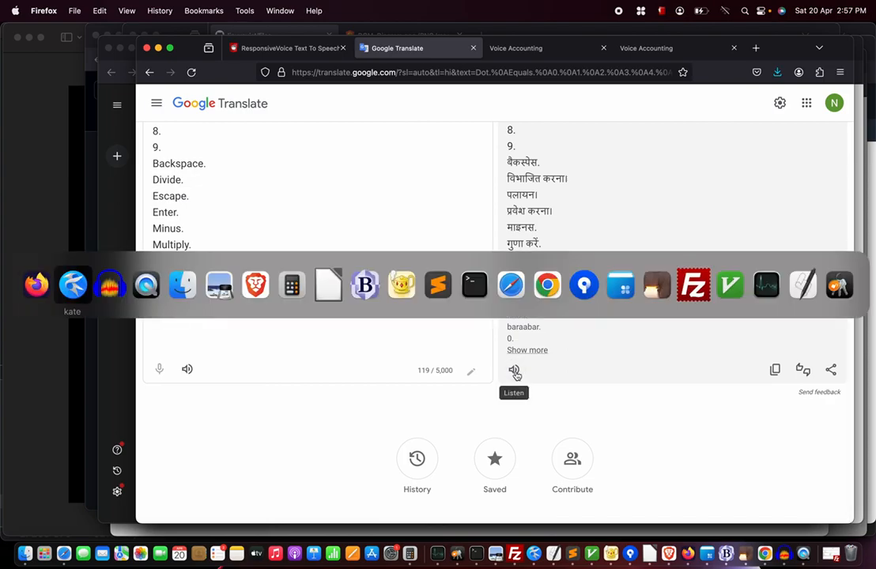
key("super+Tab")
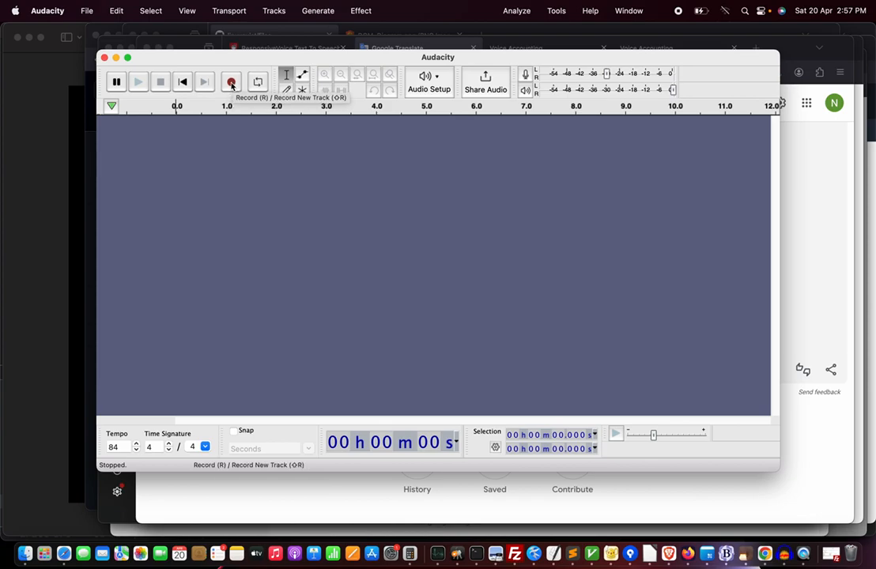
left_click(231, 85)
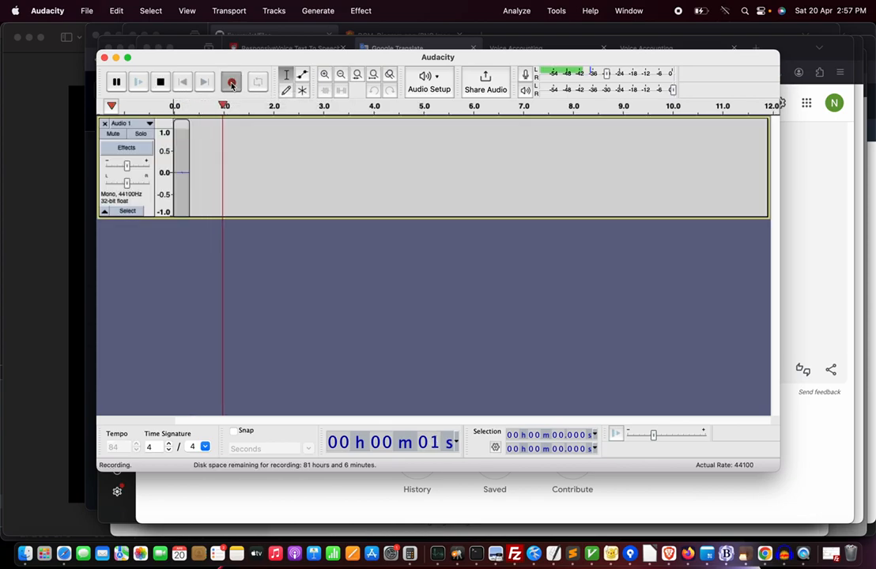
key("super+Tab")
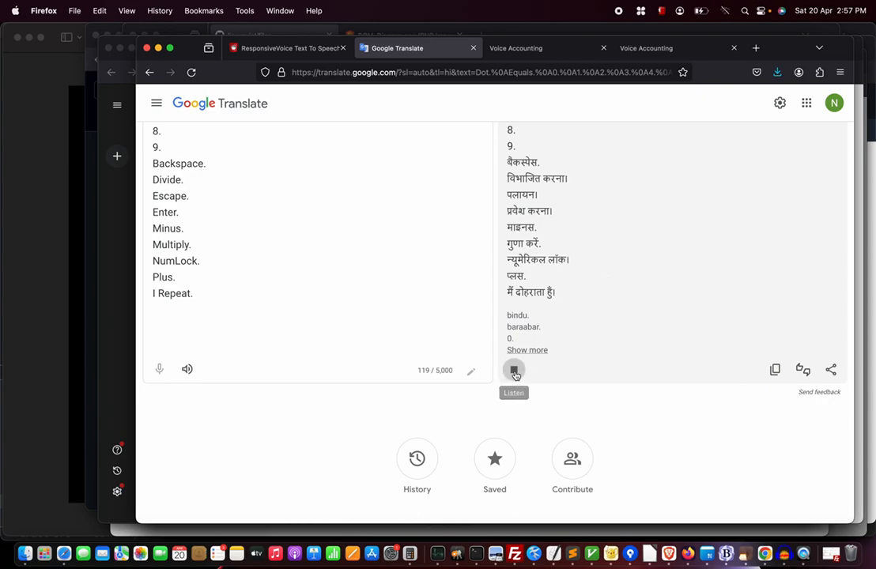
left_click(514, 370)
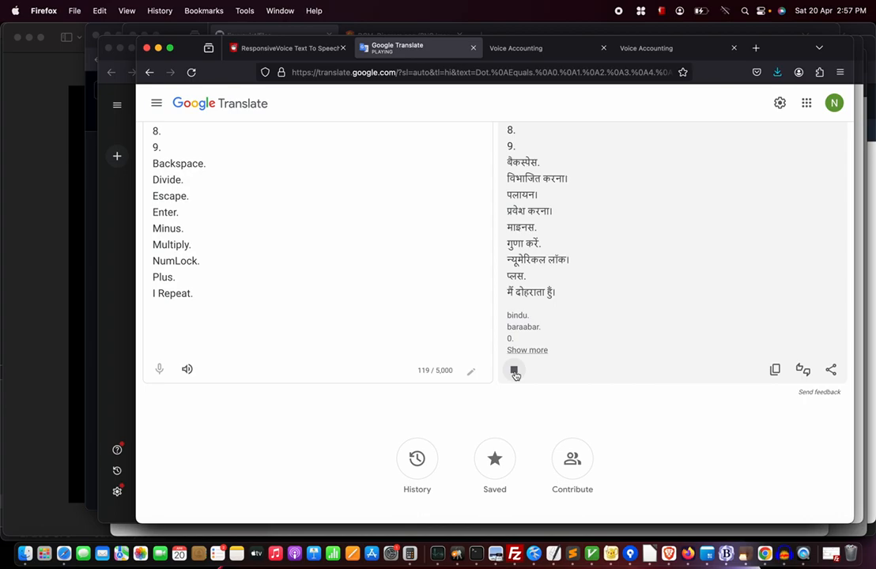
key("super+Tab")
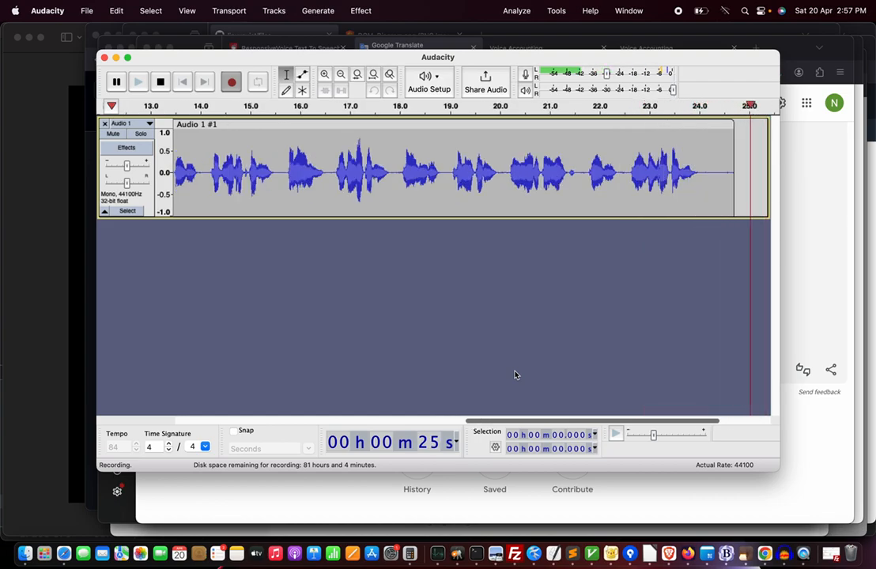
left_click(159, 82)
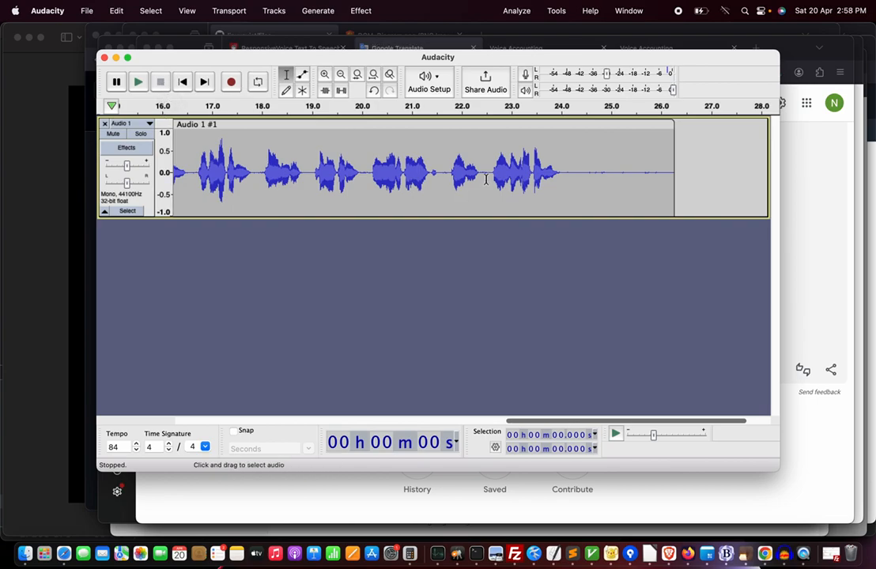
Select and play the first spoken word at about 3.16 to 3.86 s, and label that selection "_".
scroll(486, 179, "left", 10)
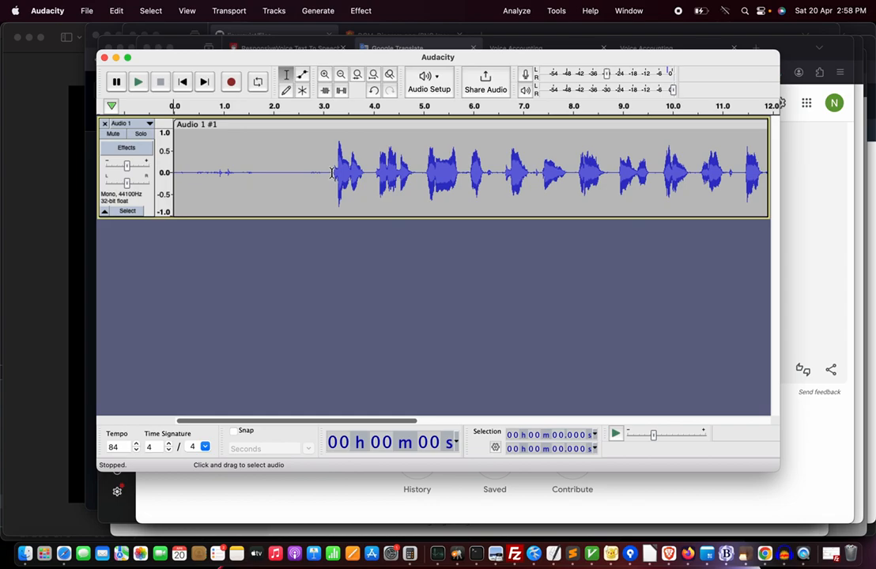
left_click_drag(331, 172, 367, 171)
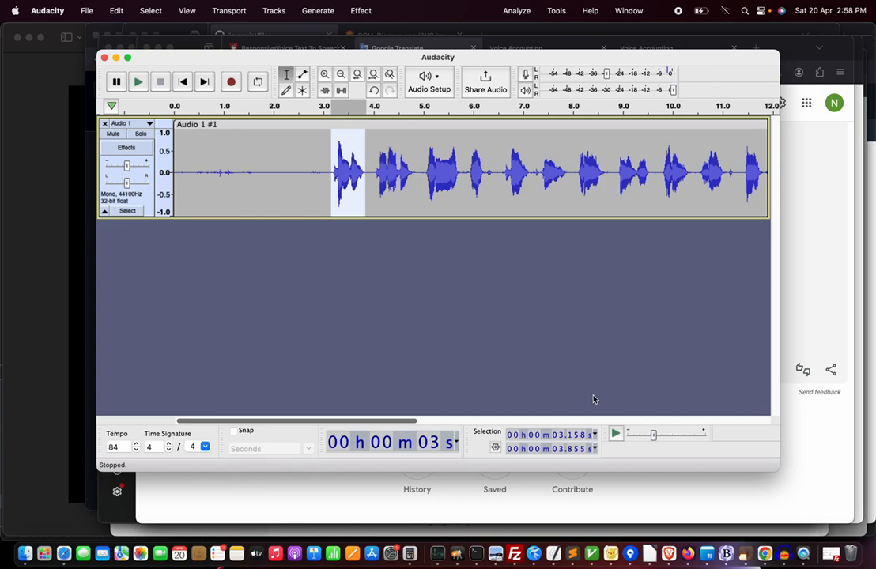
left_click(616, 434)
left_click(117, 12)
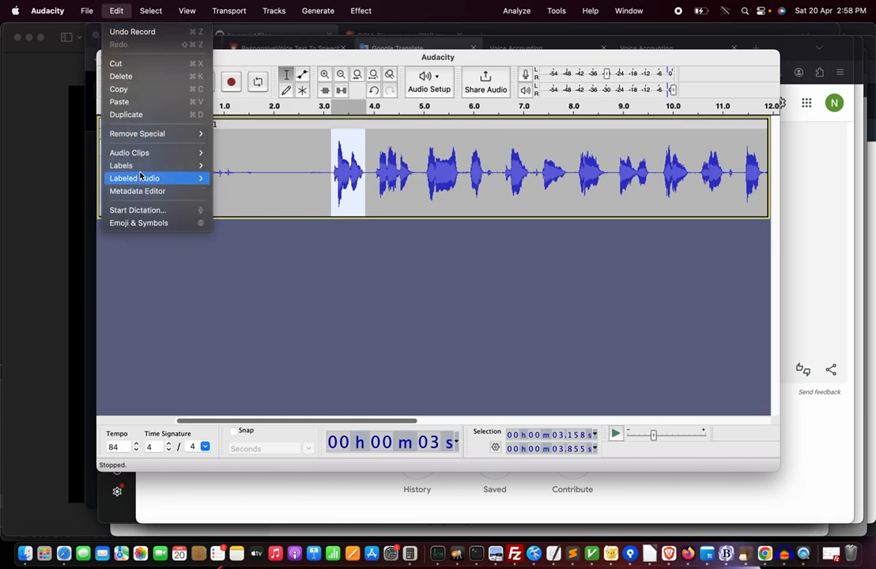
mouse_move(141, 169)
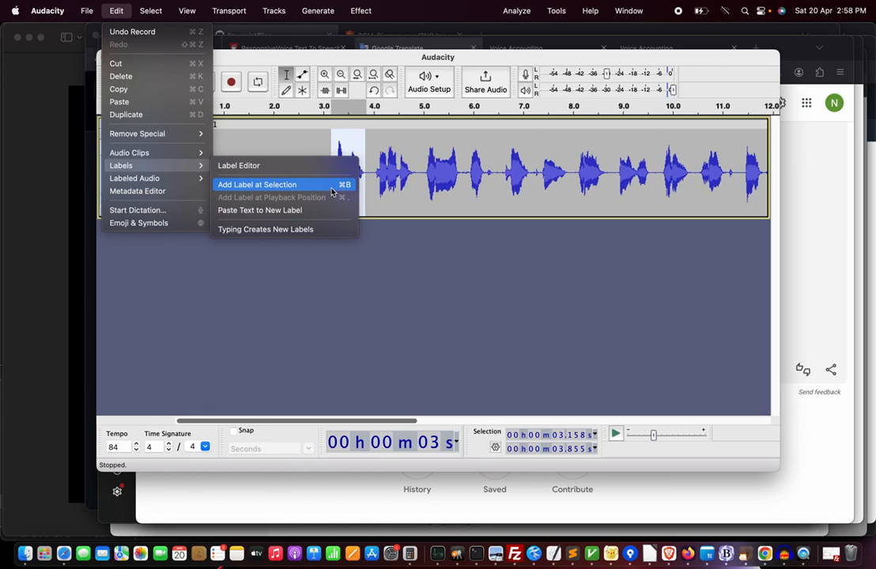
left_click(279, 185)
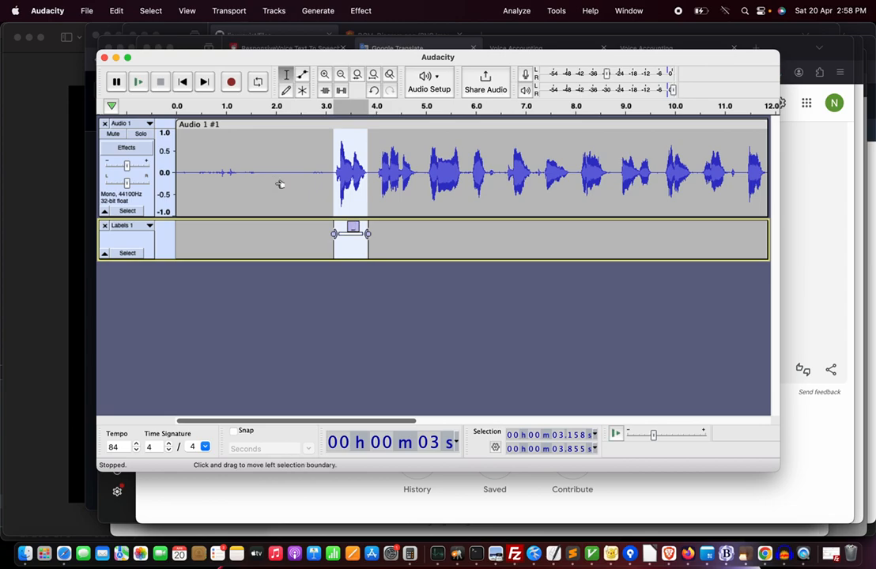
Switch to Finder and open the region folder inside Voice_Accounting_In_English in Downloads to check the MP3 file names.
key("super+Tab")
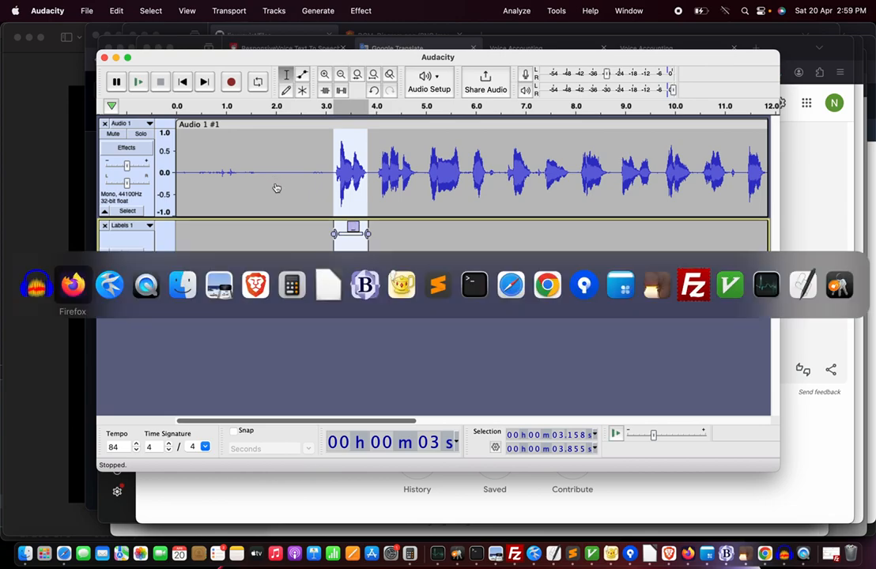
key("super+Tab")
key("super+Tab")
key("super+Tab")
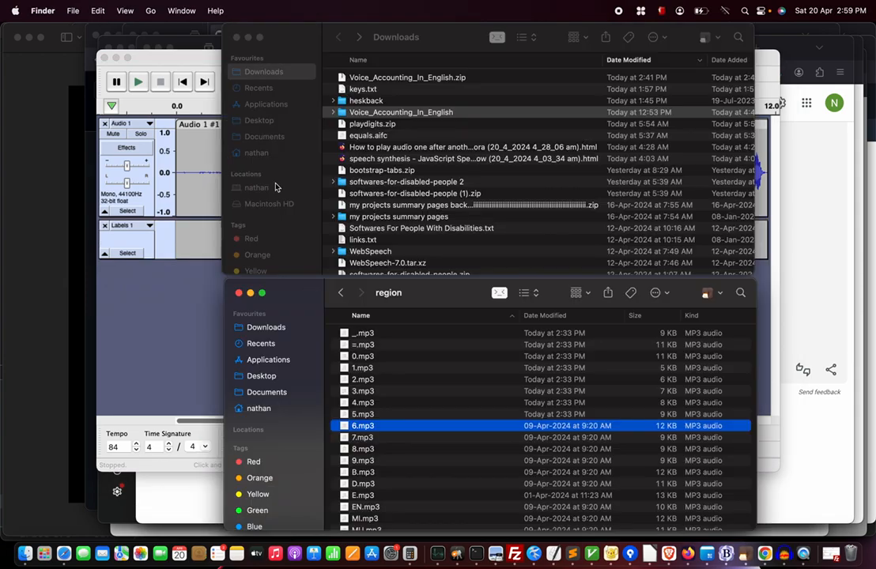
left_click(389, 113)
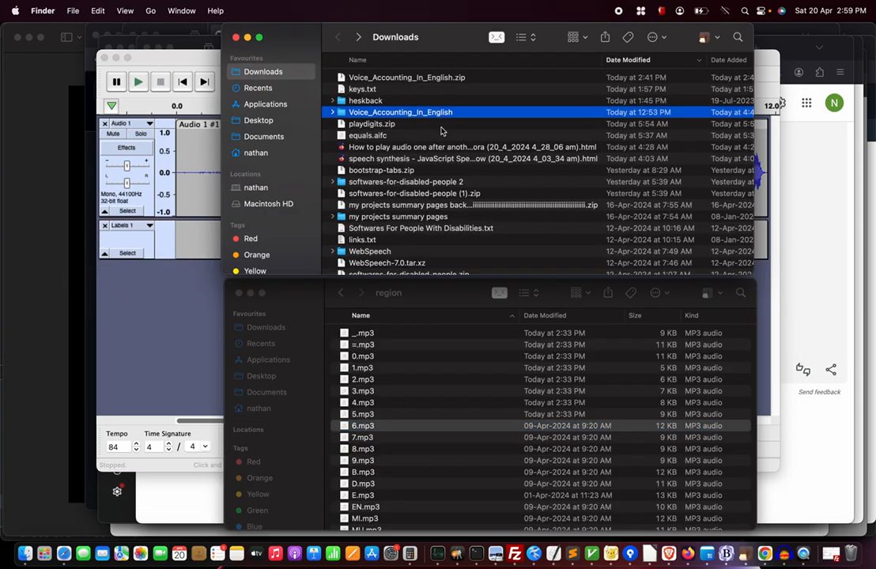
left_click(413, 115)
left_click(413, 114)
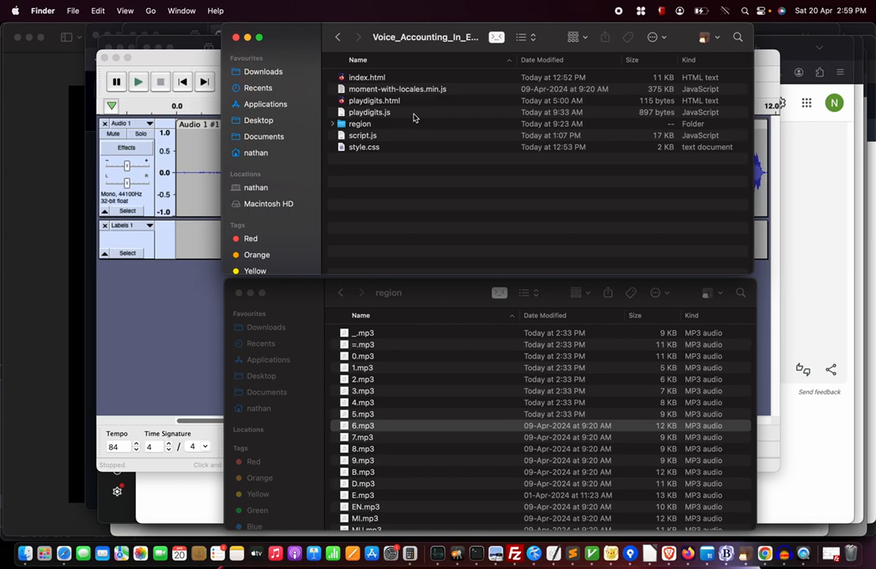
double_click(366, 129)
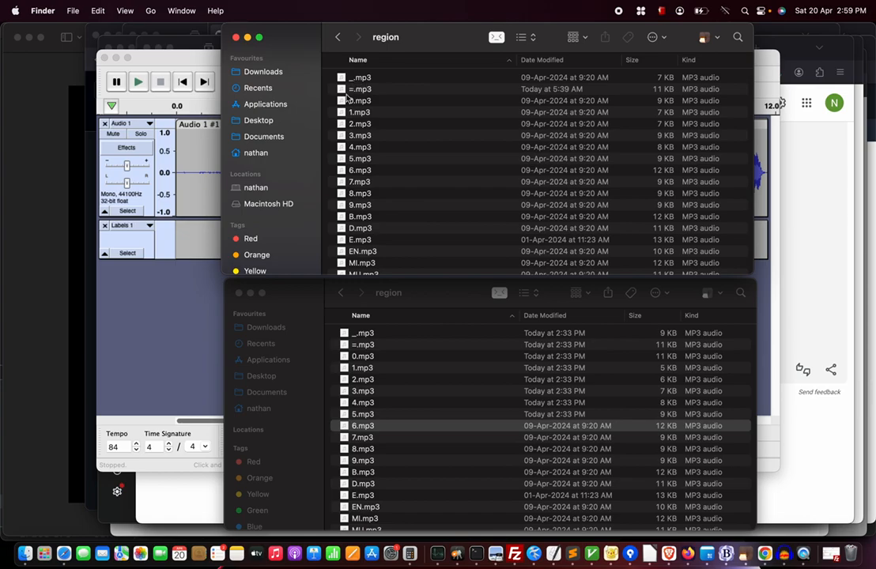
Switch back to Audacity, select and play the second word at about 4.03 to 4.82 s, and label it "=".
key("super+Tab")
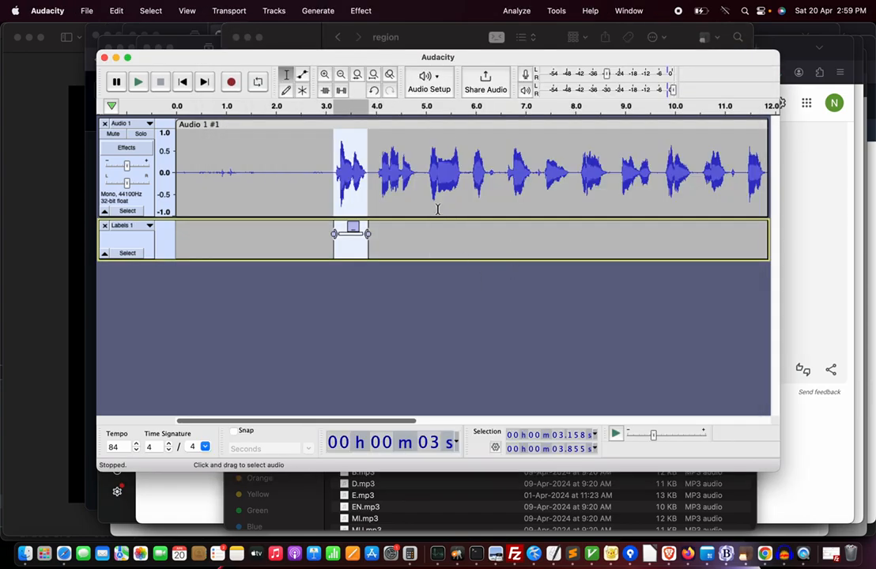
left_click_drag(377, 173, 415, 173)
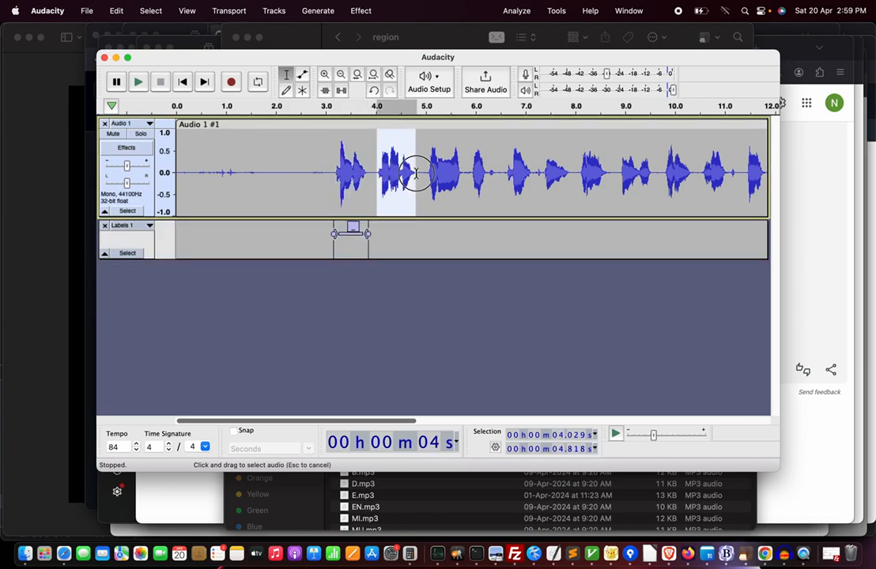
left_click(615, 435)
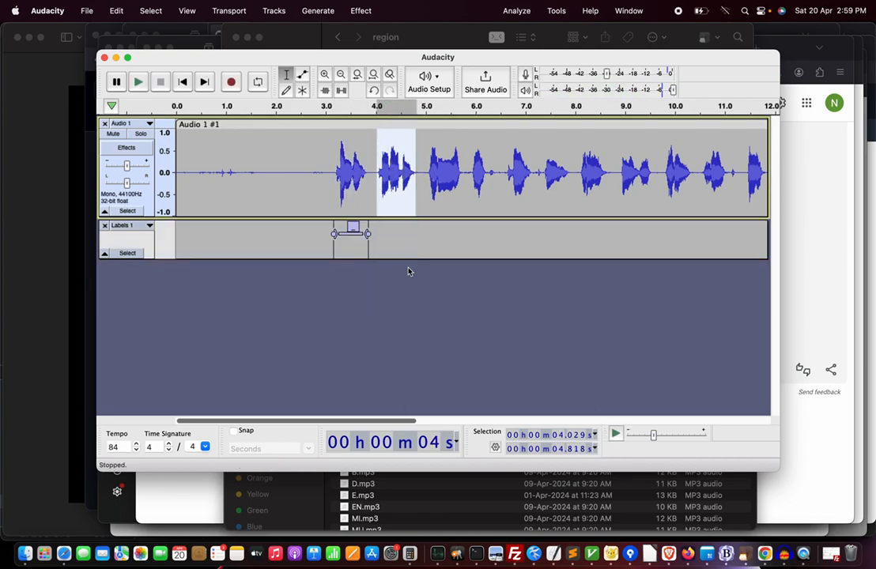
key("super+b")
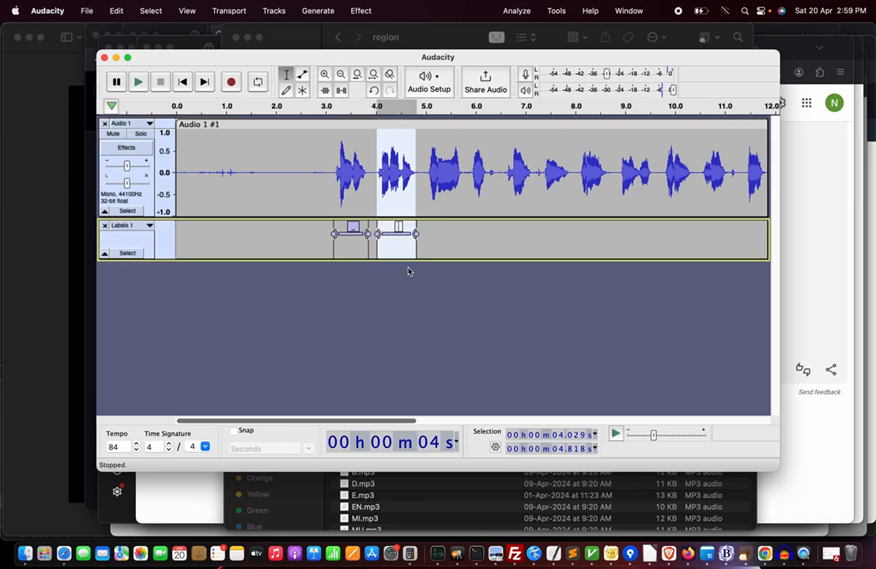
type("=")
key("Return")
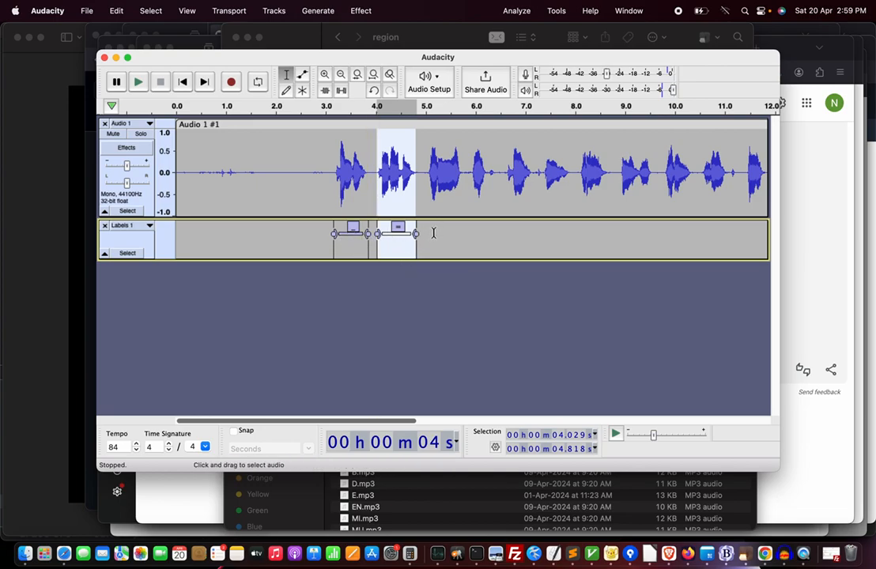
Select and play the third word at about 5.04 to 5.75 s, and label that selection "0".
left_click_drag(427, 173, 462, 173)
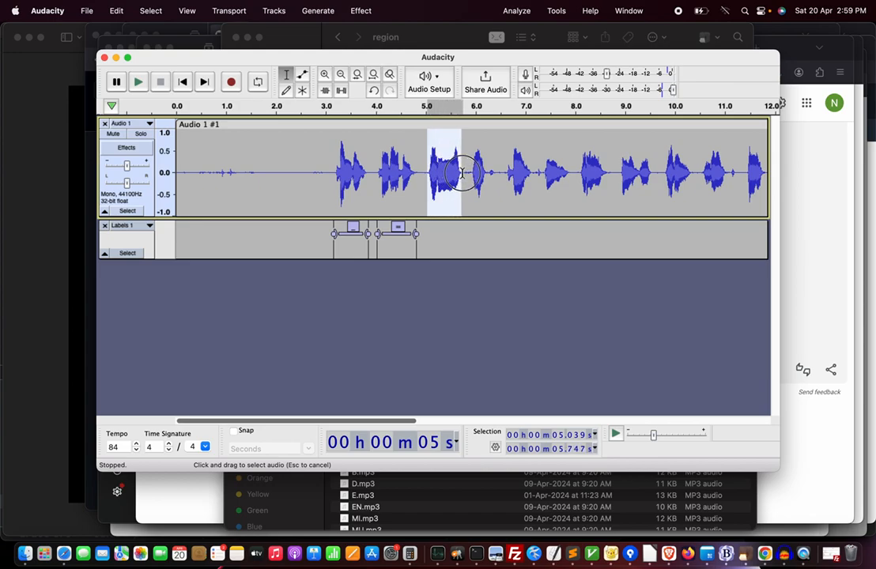
left_click(618, 436)
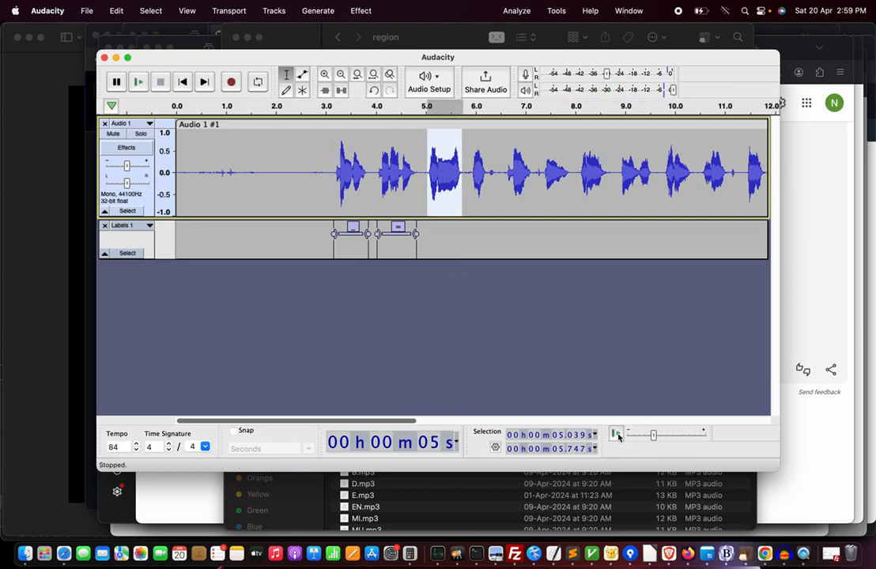
key("super+b")
type("0")
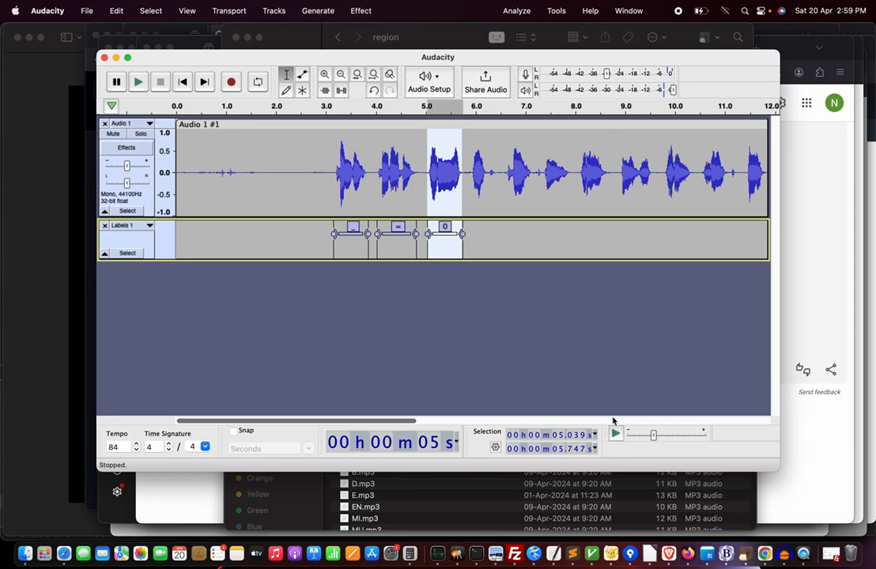
Select and play the fourth word at about 5.92 to 6.26 s, and label that selection "1".
left_click_drag(472, 172, 488, 170)
left_click(617, 433)
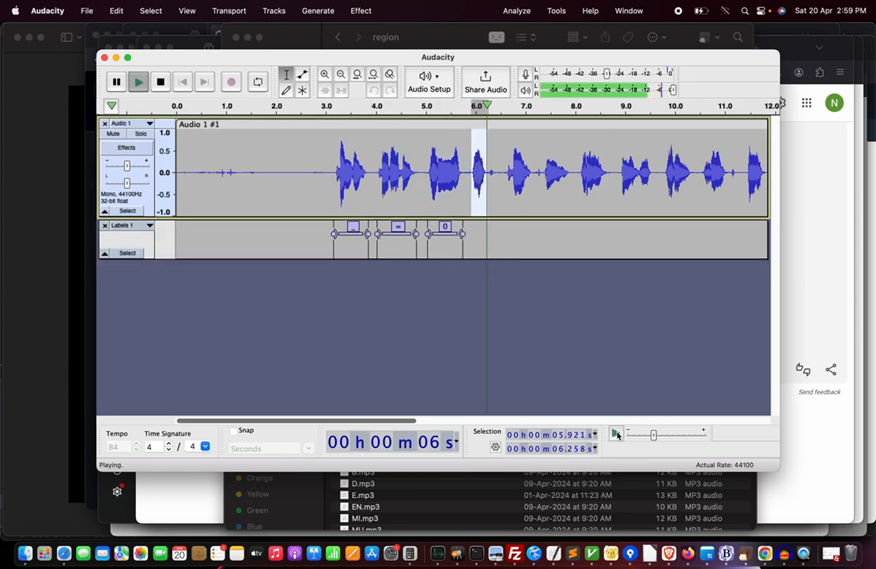
key("super+b")
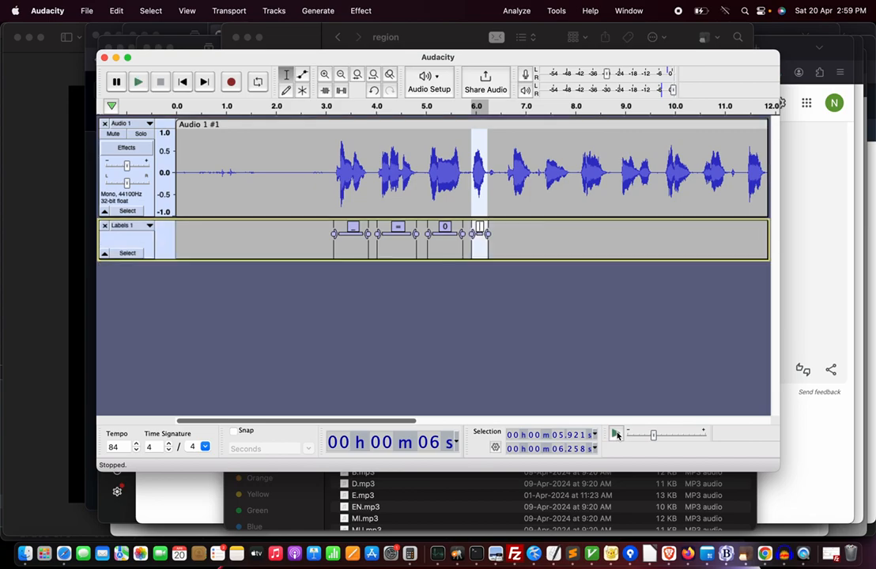
type("1")
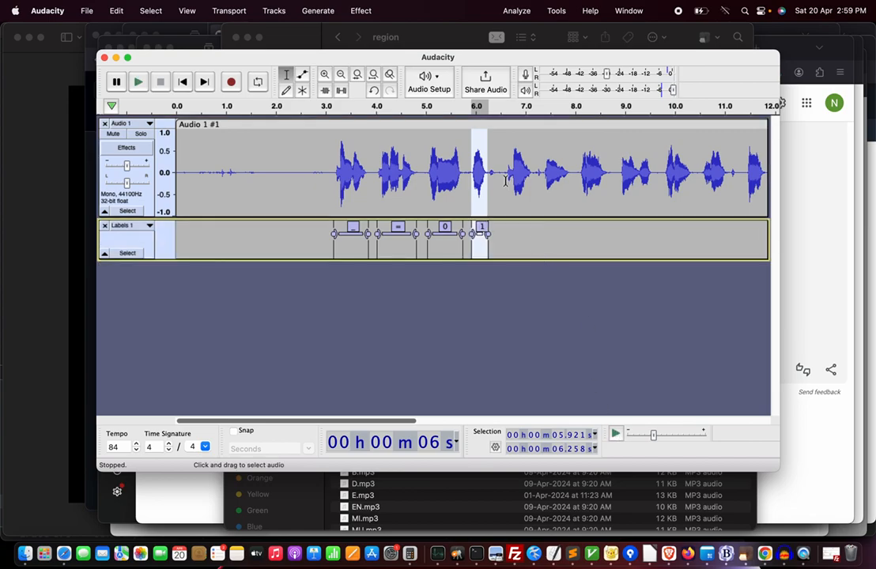
Label the word at about 6.61 to 7.18 s "2" and the word at about 7.36 to 7.86 s "3".
left_click_drag(506, 173, 533, 174)
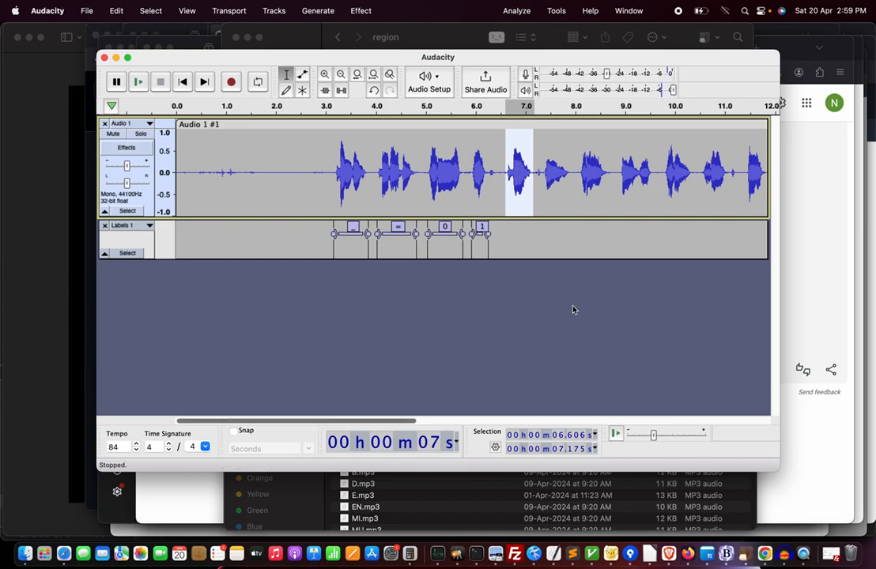
key("super+b")
type("2")
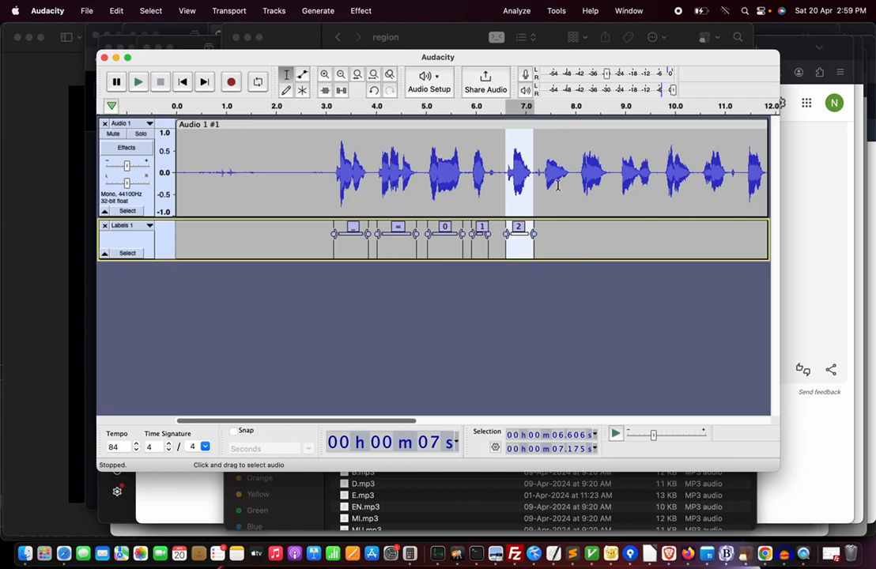
left_click_drag(543, 174, 567, 174)
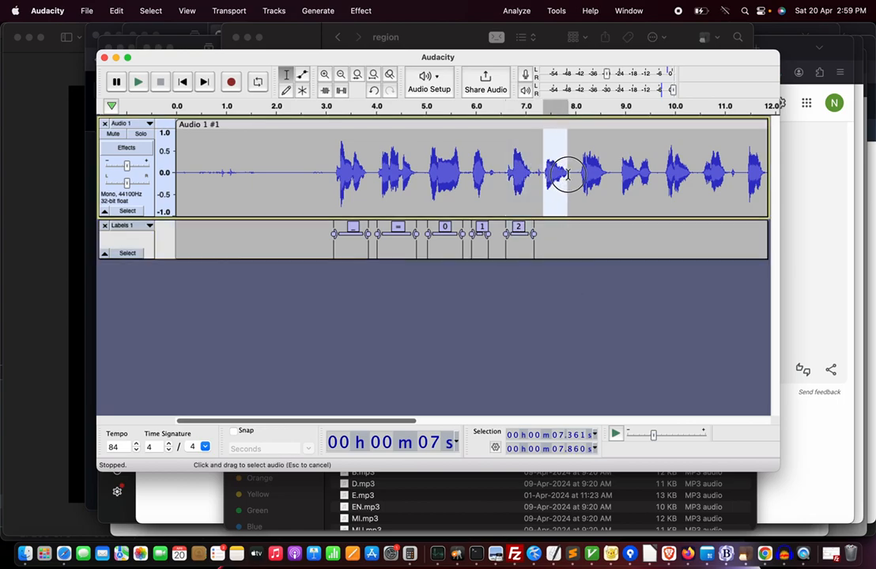
key("super+b")
type("3")
Label the word at about 8.08 to 8.65 s "4" and the word at about 8.88 to 9.56 s "5".
left_click_drag(579, 174, 604, 176)
key("super+b")
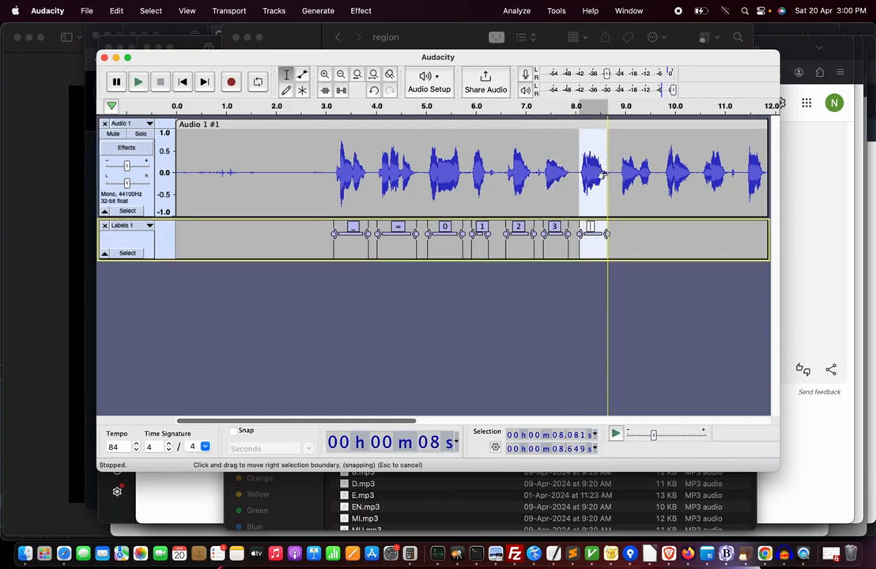
type("4")
left_click_drag(620, 172, 651, 172)
key("super+b")
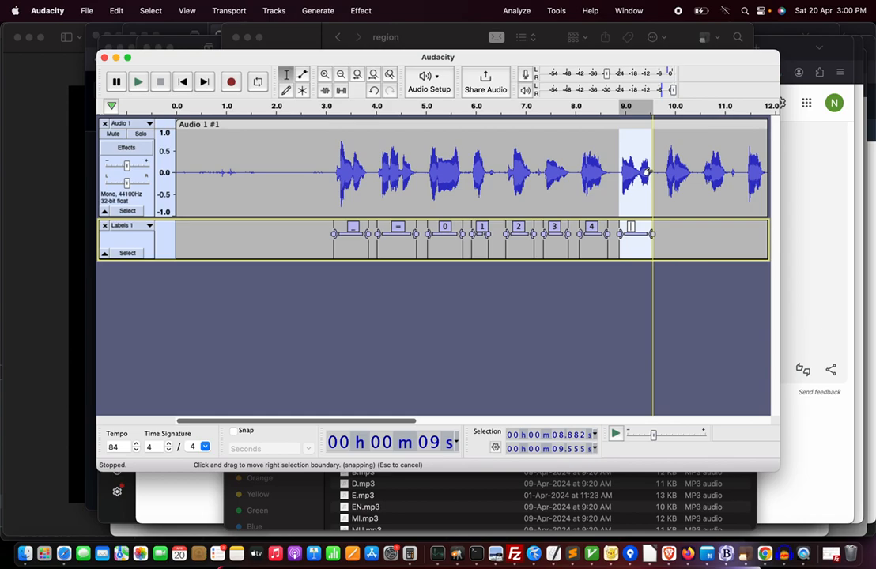
type("5")
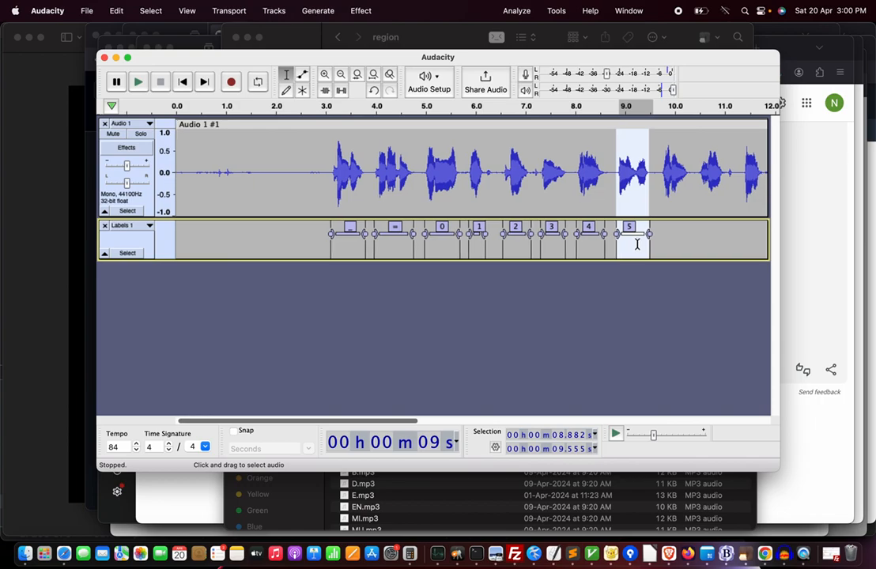
Select and play the second-to-last spoken item at about 21.77 to 22.40 s, and label it "P".
scroll(636, 244, "right", 10)
left_click_drag(394, 172, 425, 174)
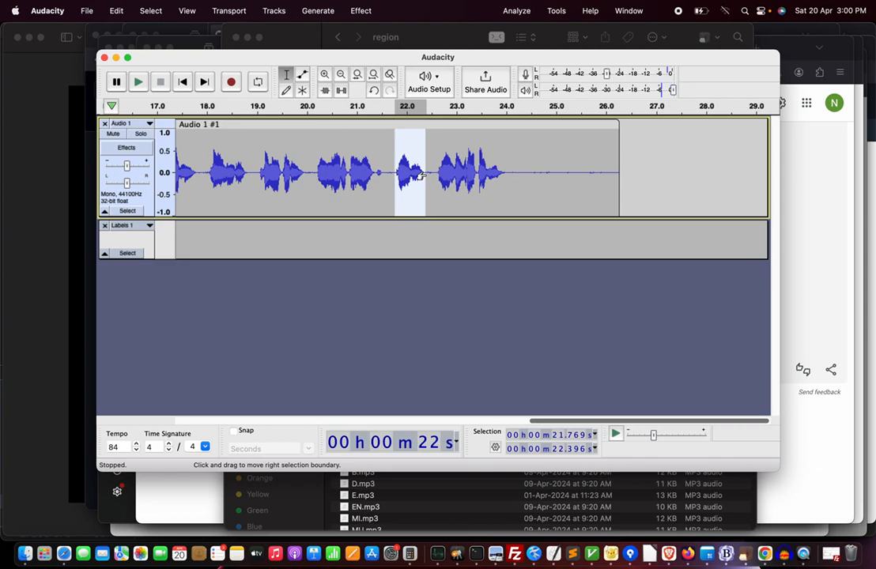
left_click(616, 434)
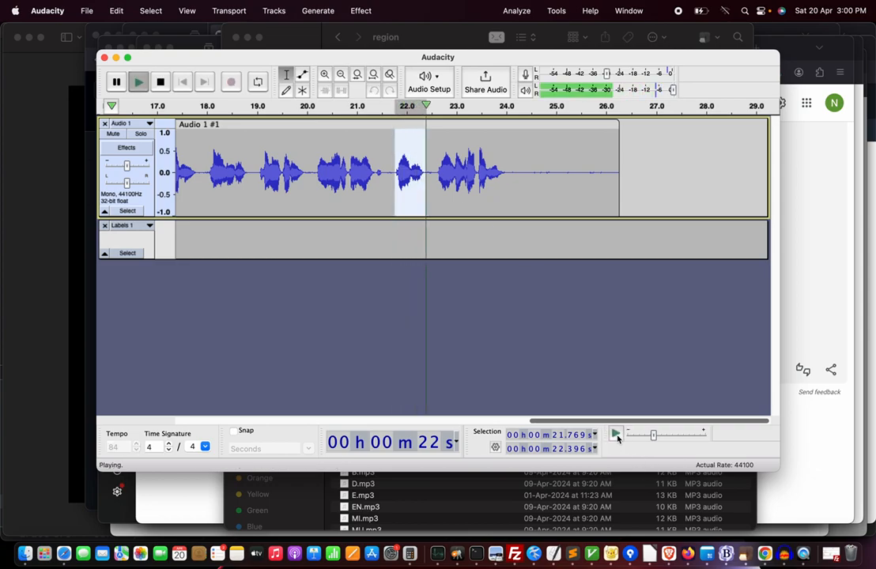
key("super+b")
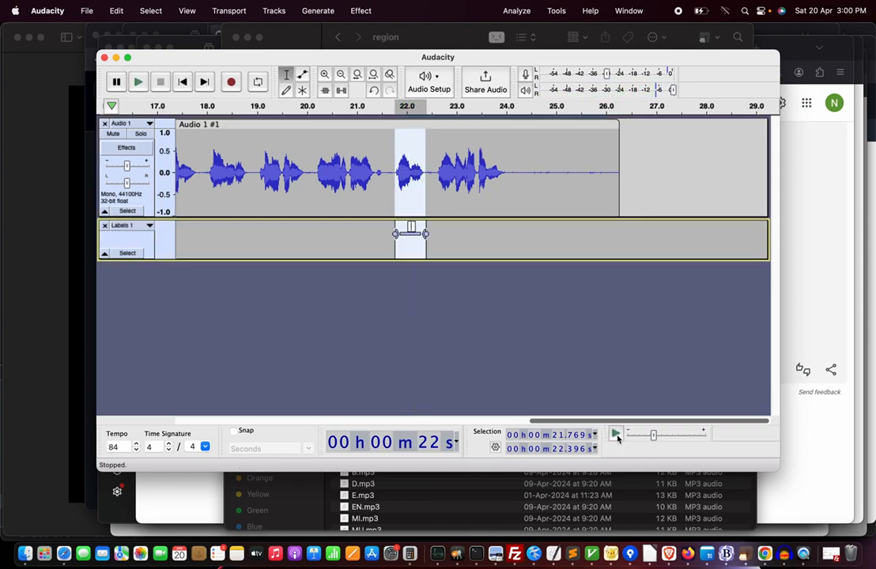
type("P")
Select and play the last spoken item at about 22.61 to 23.94 s, and label it "R".
left_click_drag(436, 175, 500, 174)
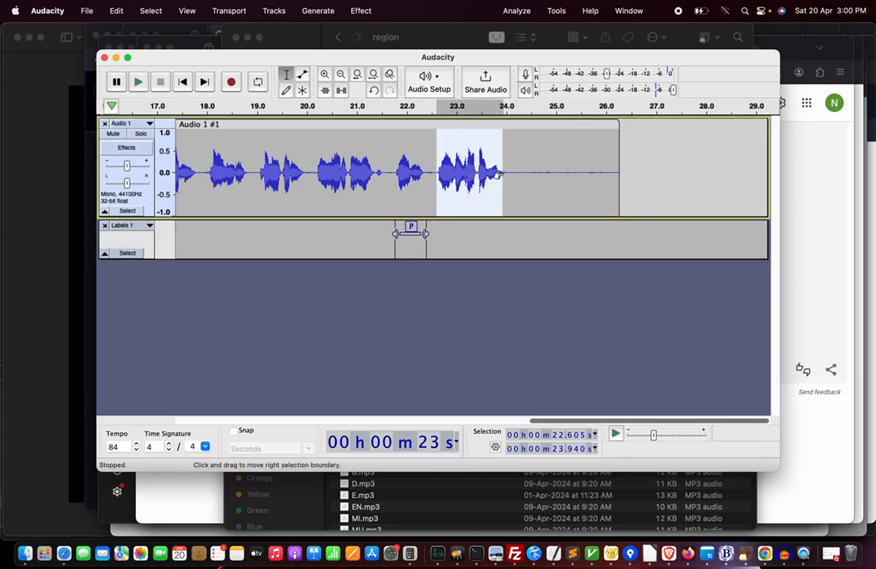
left_click(616, 434)
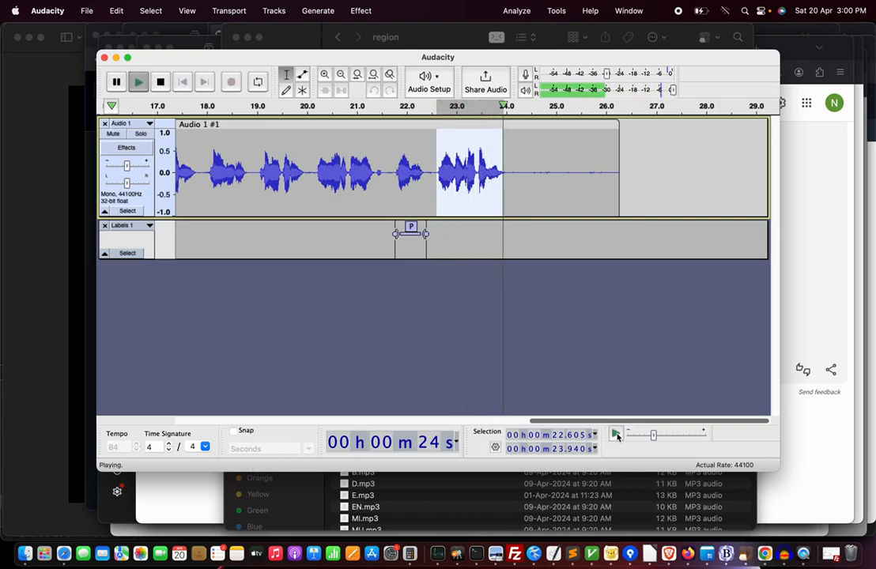
key("super+b")
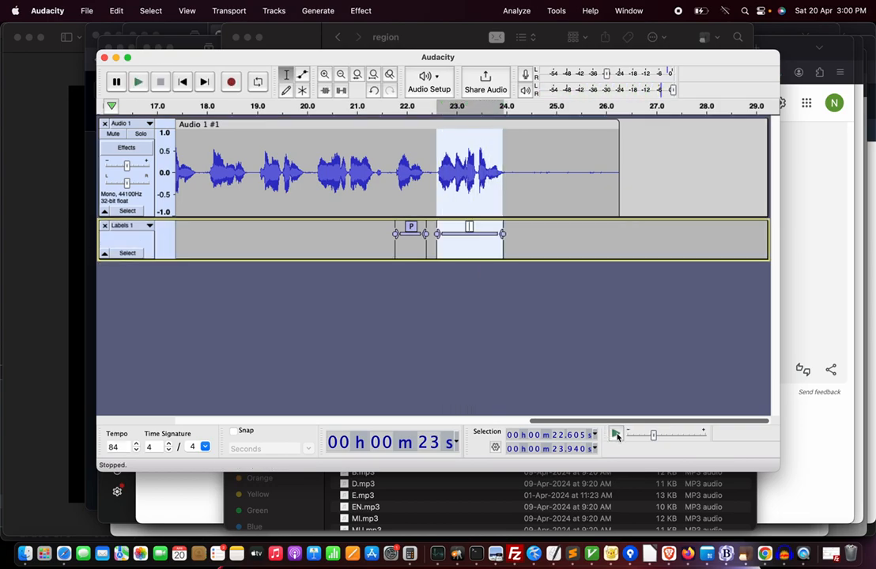
type("R")
key("Return")
Return to the start of the labelled recording and open the audio export settings.
scroll(409, 247, "left", 10)
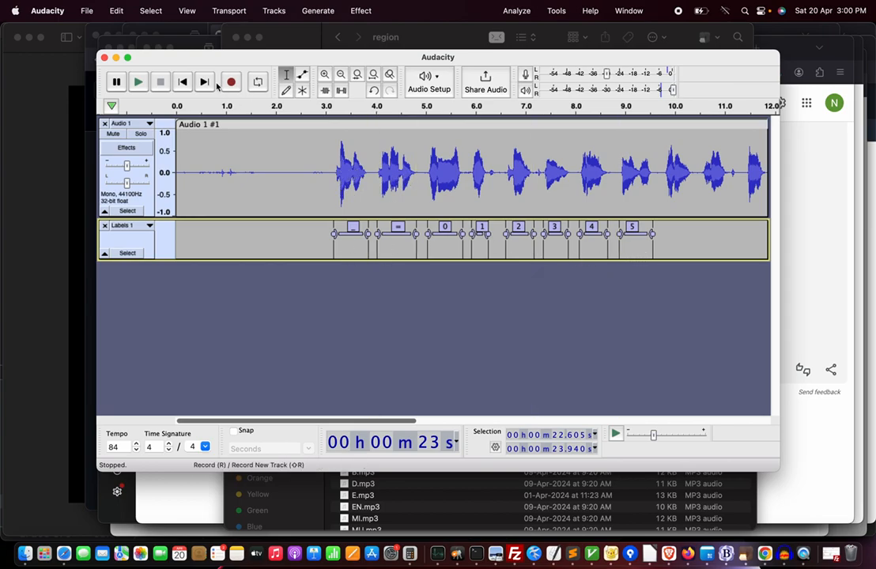
left_click(88, 12)
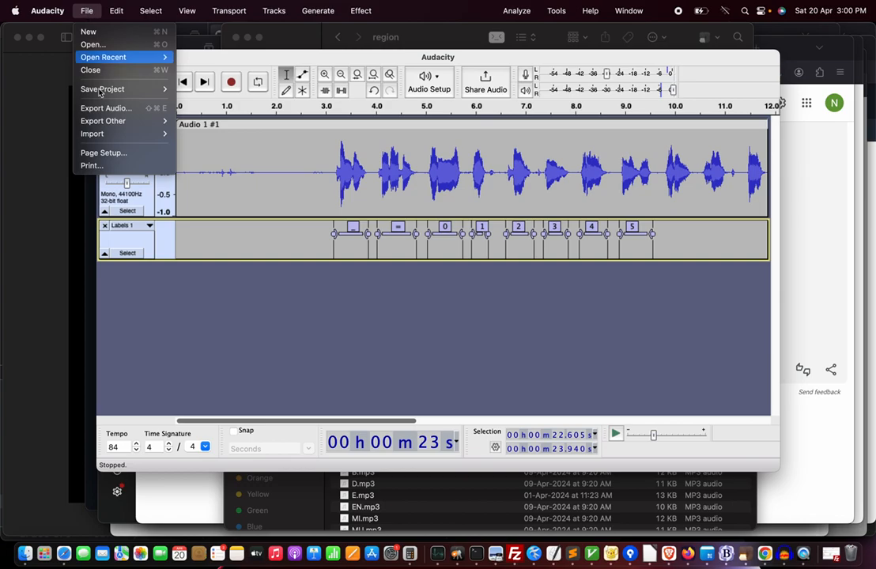
left_click(109, 112)
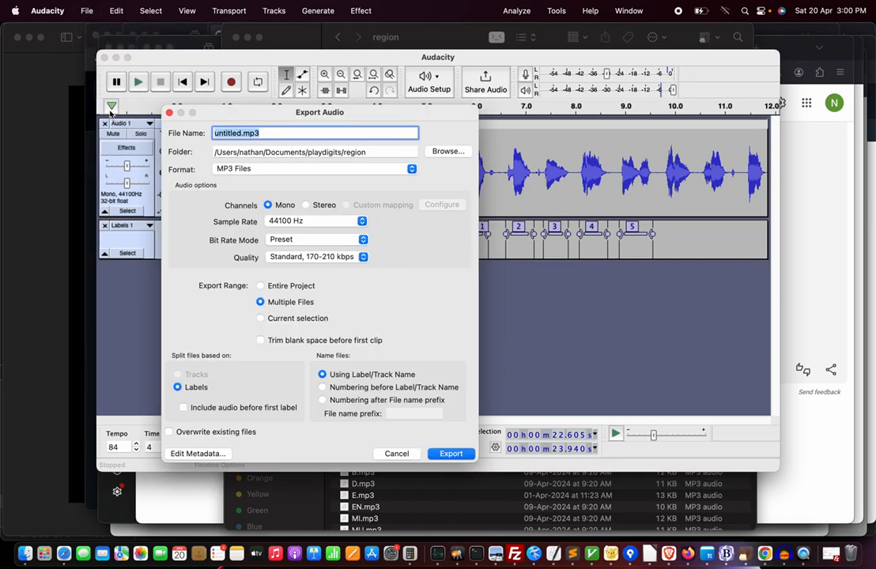
Switch to Finder and look through the MP3 files in the region folder of the lower window.
key("super+Tab")
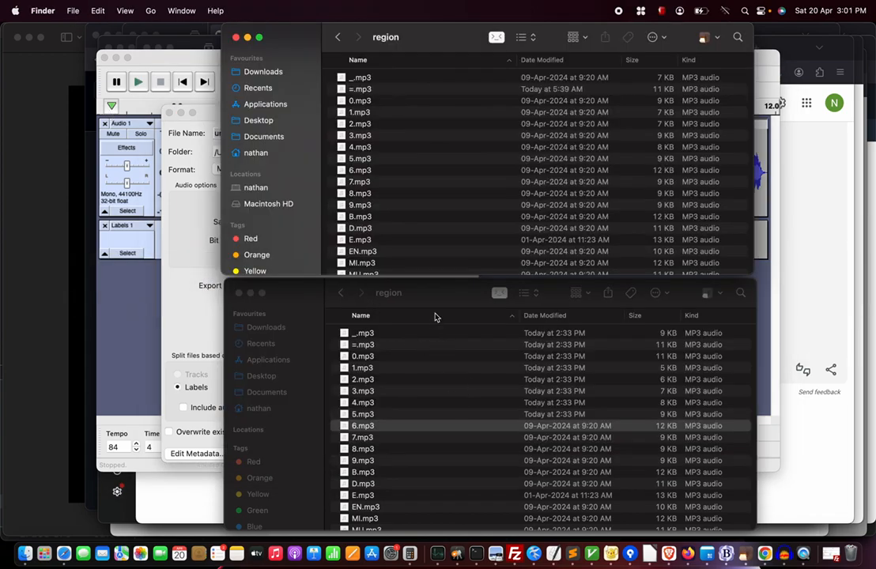
left_click(406, 299)
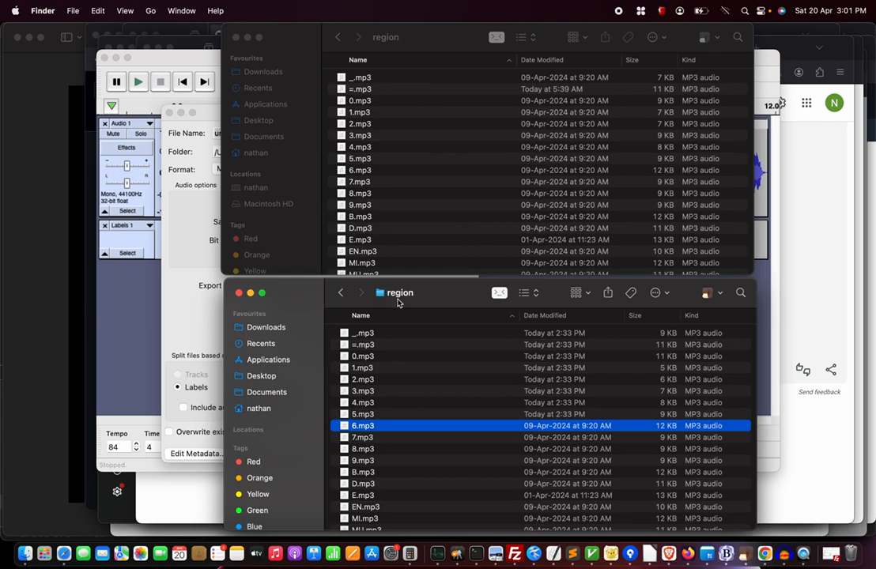
scroll(424, 366, "down", 2)
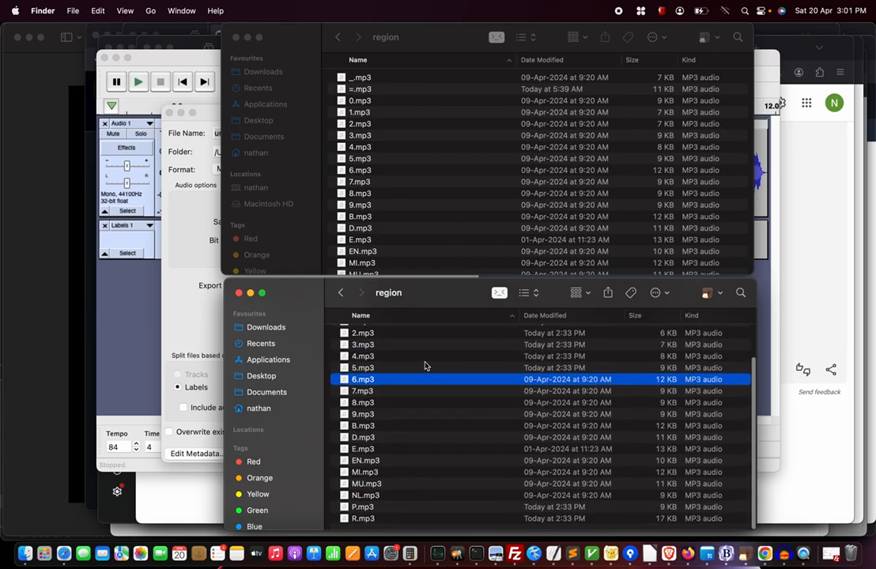
scroll(425, 366, "up", 3)
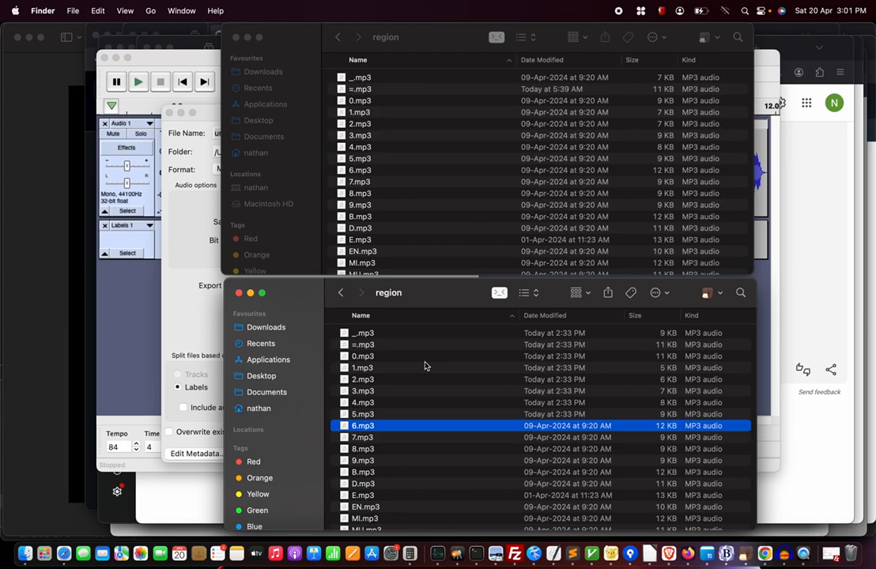
Move all the old MP3 files in the lower window's region folder to the Bin.
key("super+a")
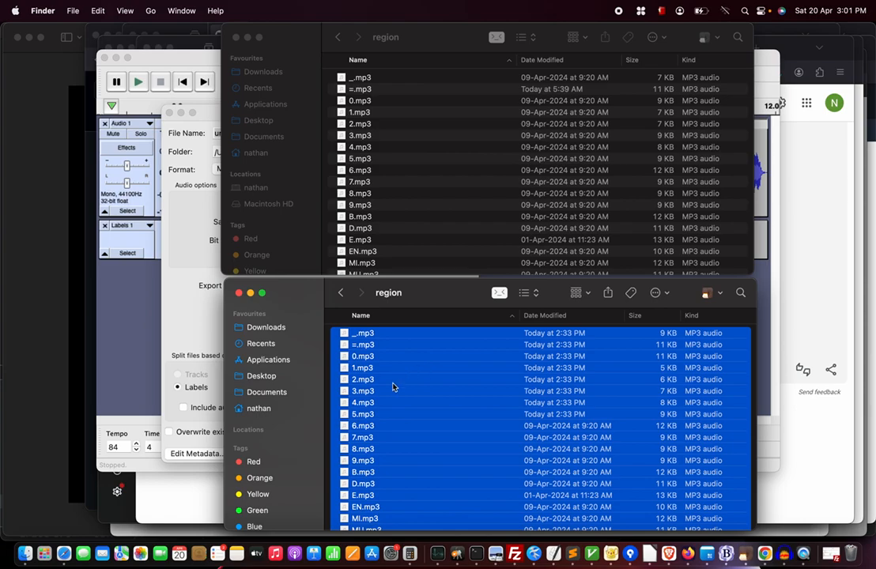
right_click(401, 381)
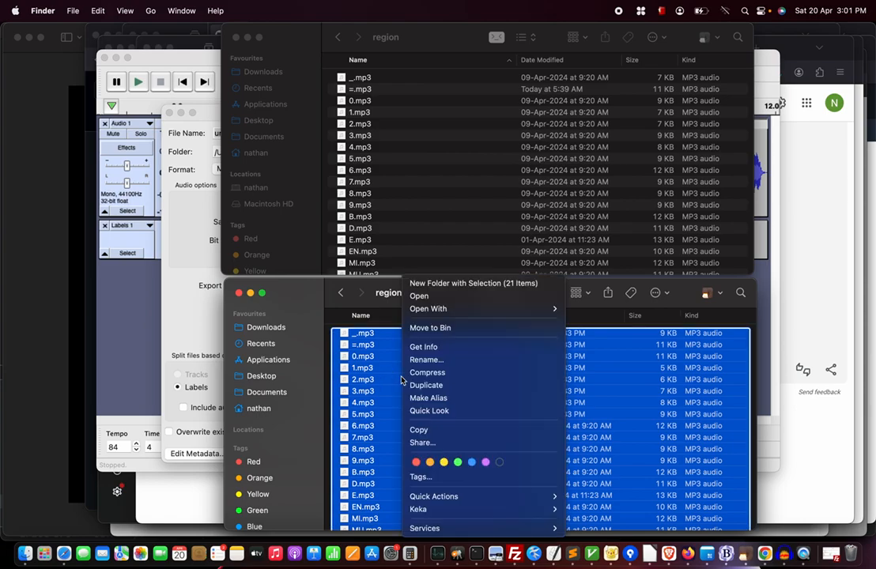
left_click(442, 327)
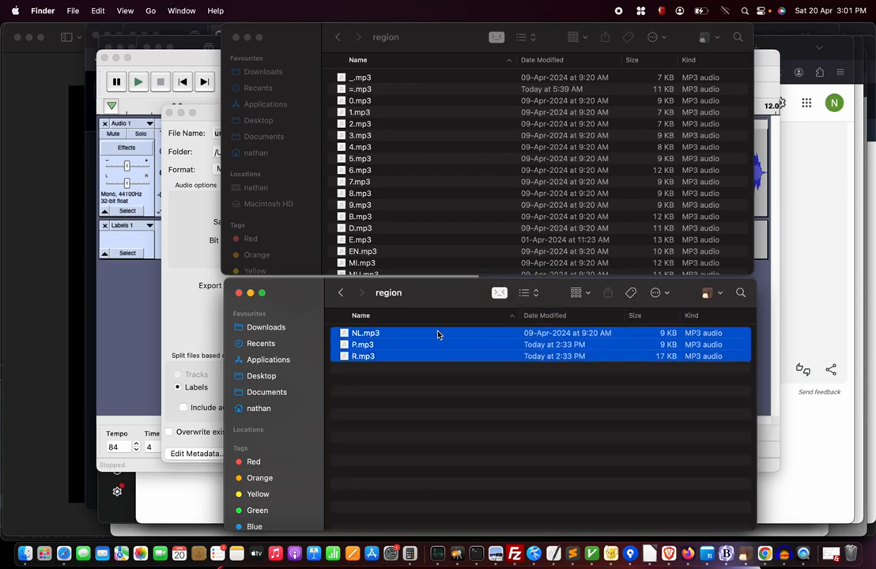
Switch to Audacity and set the export folder to Documents/Voice_Accounting_In_Hindi/region.
key("super+Tab")
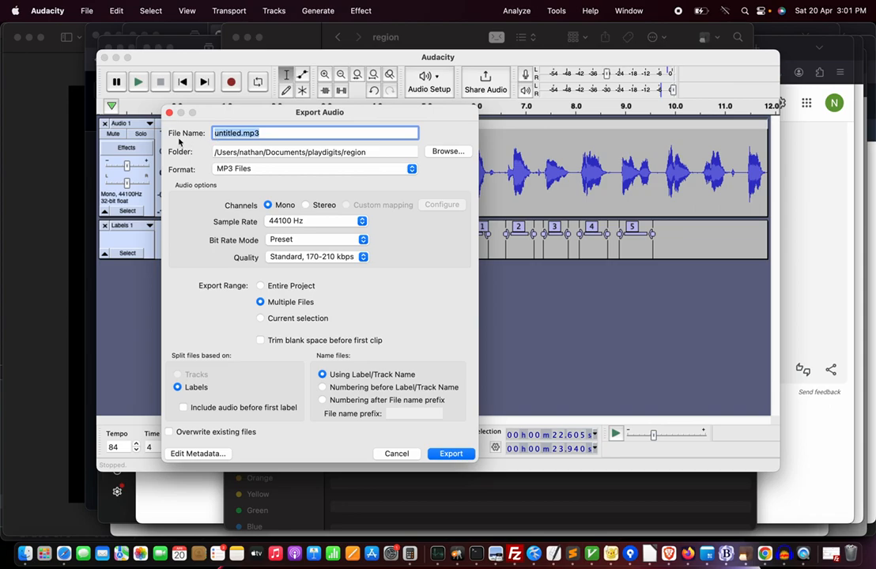
left_click(240, 134)
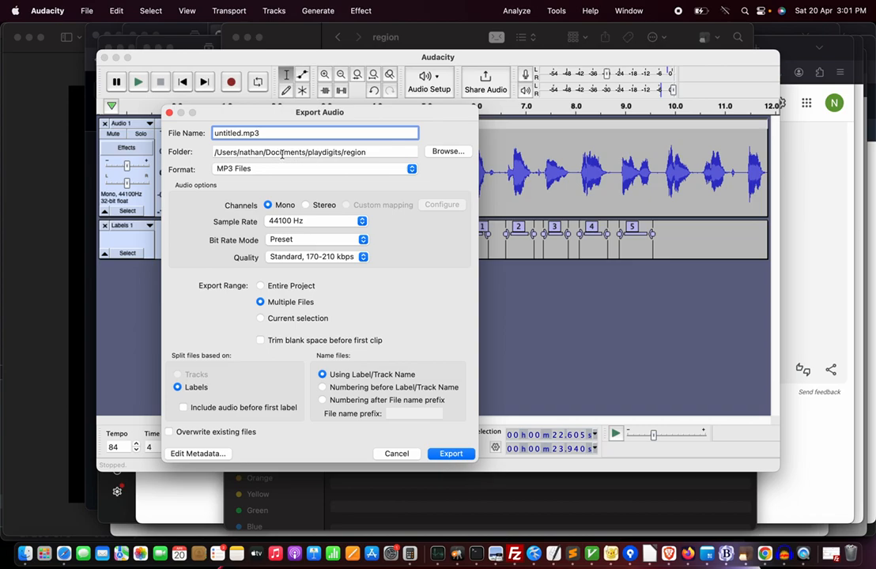
left_click(453, 156)
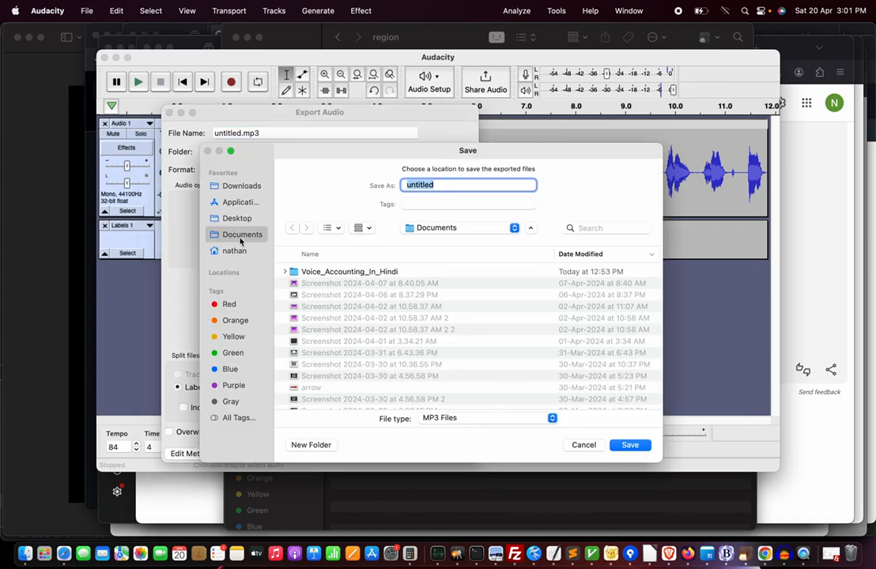
double_click(379, 273)
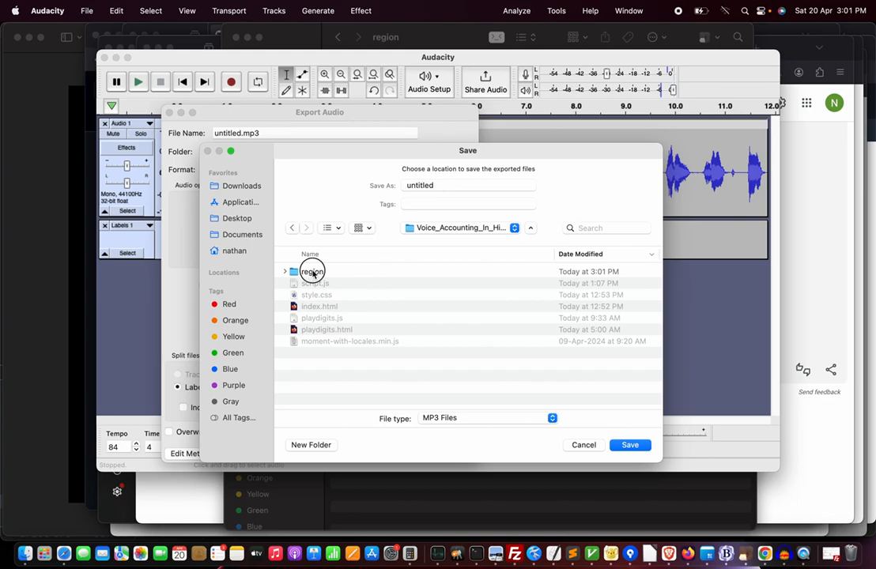
double_click(313, 271)
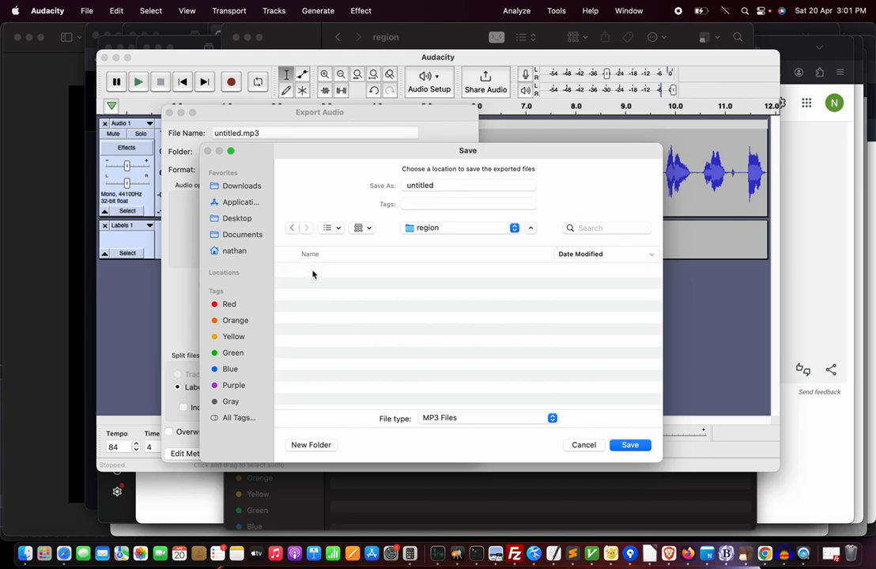
left_click(630, 445)
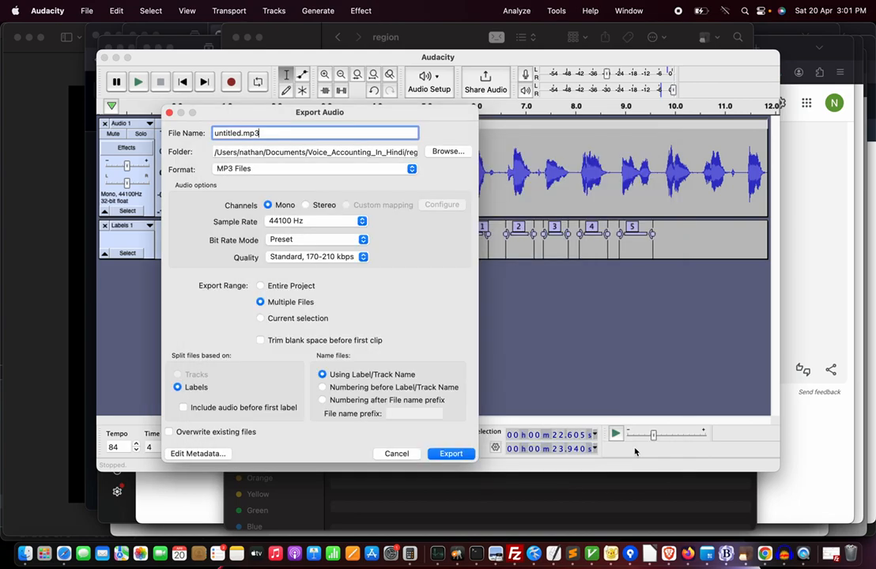
Set the export channels to Stereo and export the recording as multiple MP3 files split and named by label.
left_click(373, 150)
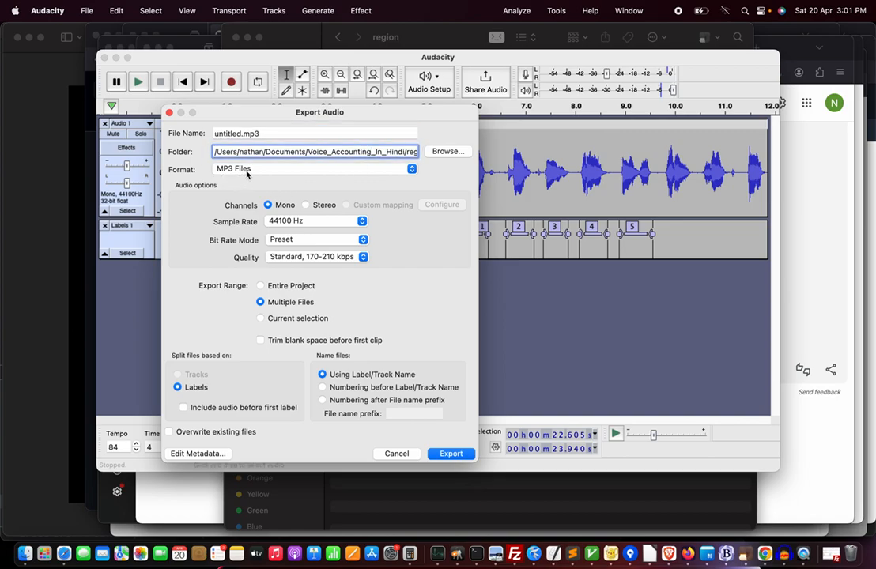
left_click(305, 205)
left_click(260, 303)
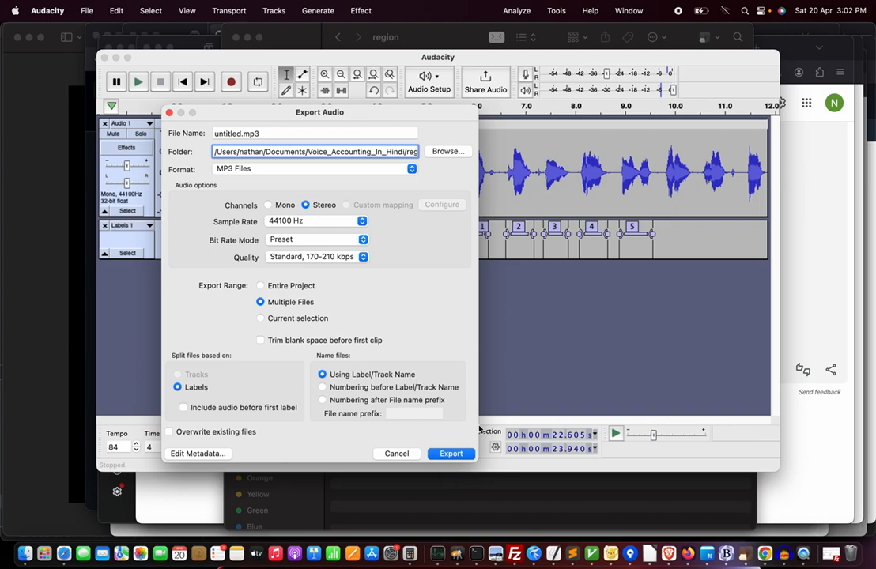
left_click(451, 454)
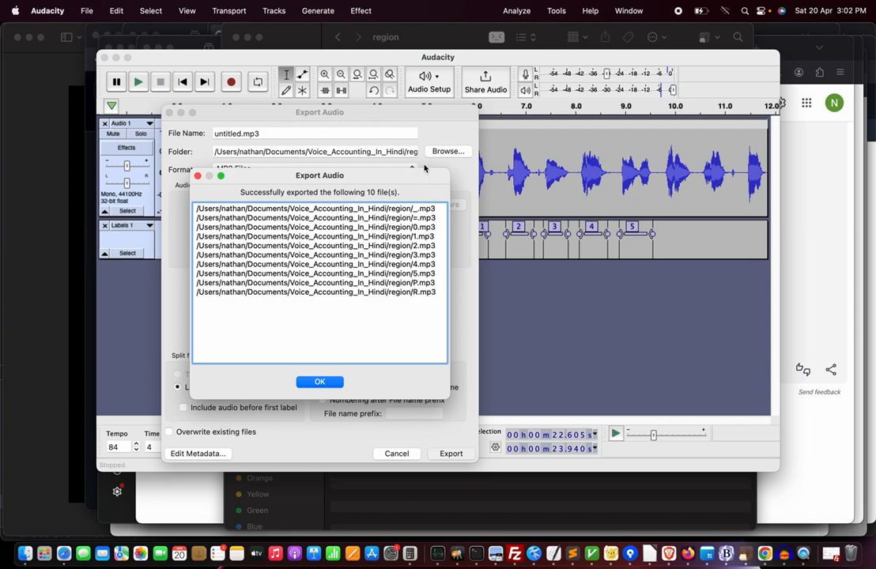
left_click(317, 382)
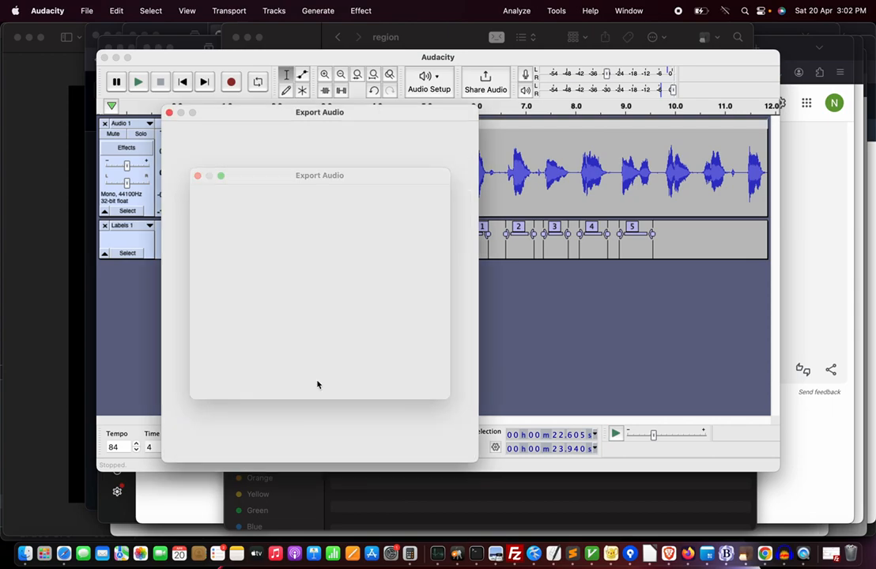
Switch to Finder, go up to the Voice_Accounting_In_Hindi folder and open index.html in the browser.
key("super+Tab")
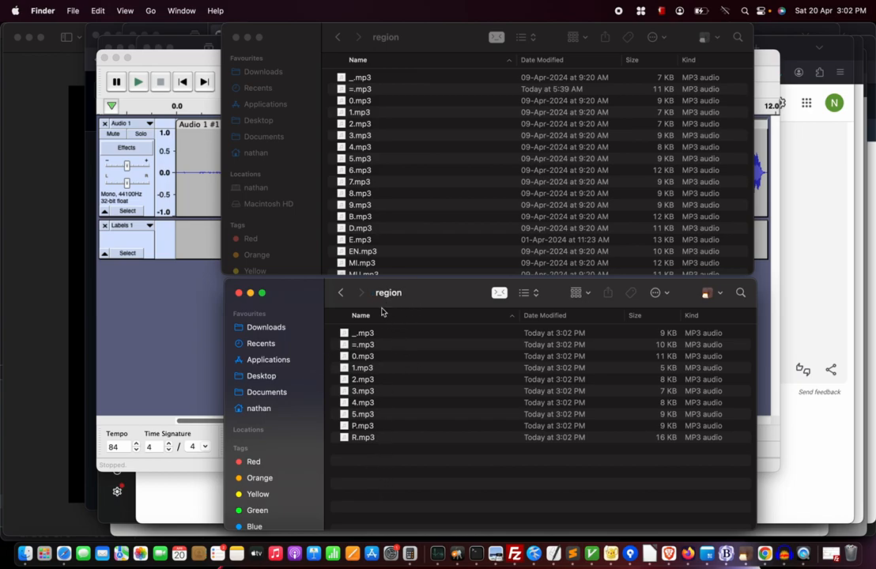
left_click(342, 293)
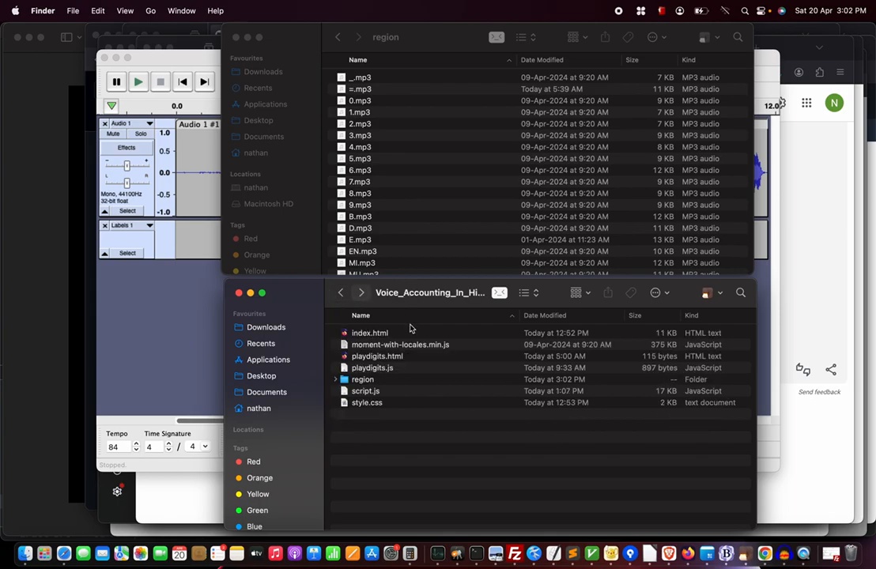
double_click(381, 336)
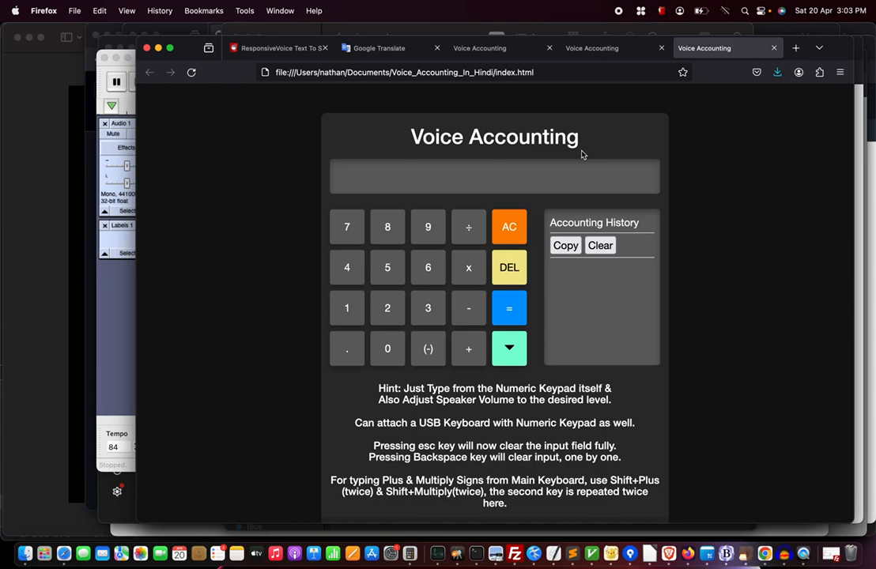
Test the key sounds by calculating 1 + 2 in the Voice Accounting calculator, and clear the input.
type("1")
type("+")
type("2")
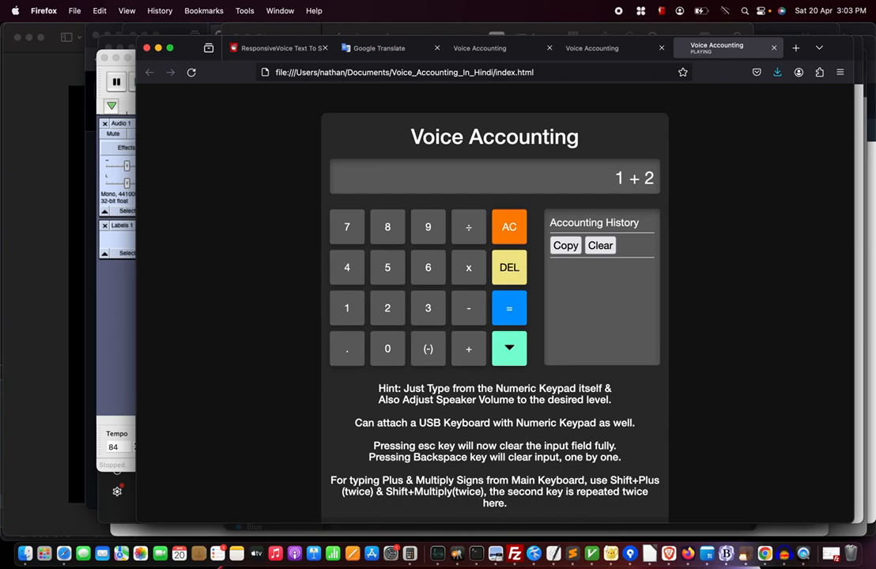
key("Return")
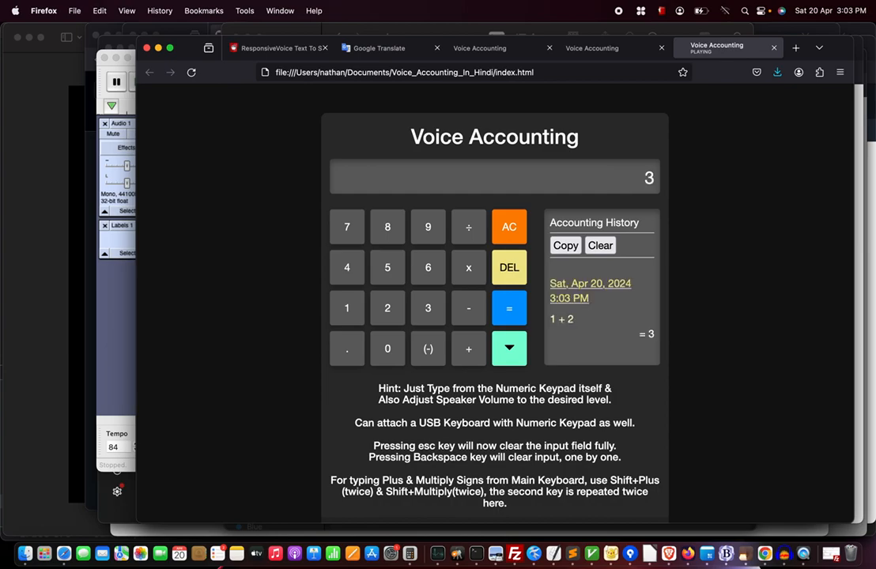
key("Escape")
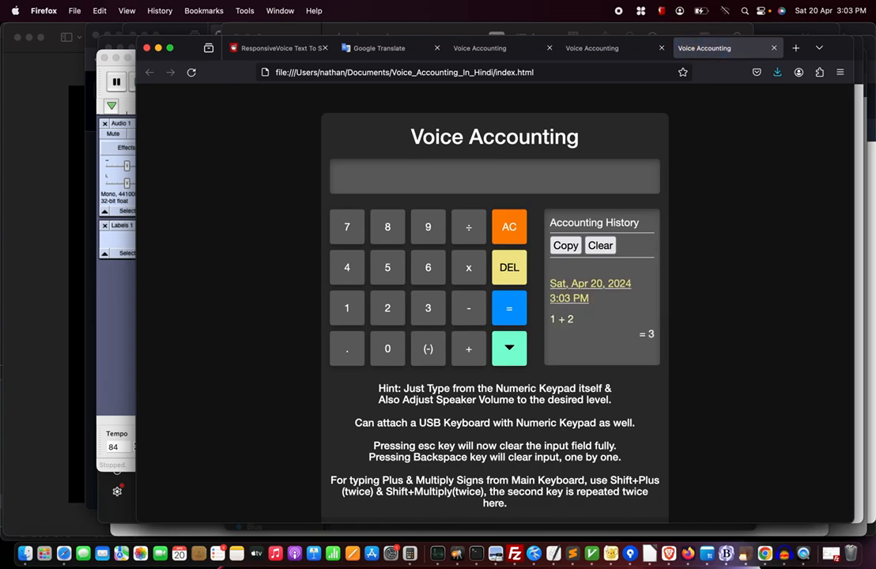
Switch to Audacity and delete the audio under the "P" label, from about 21.70 to 22.44 s.
key("super+Tab")
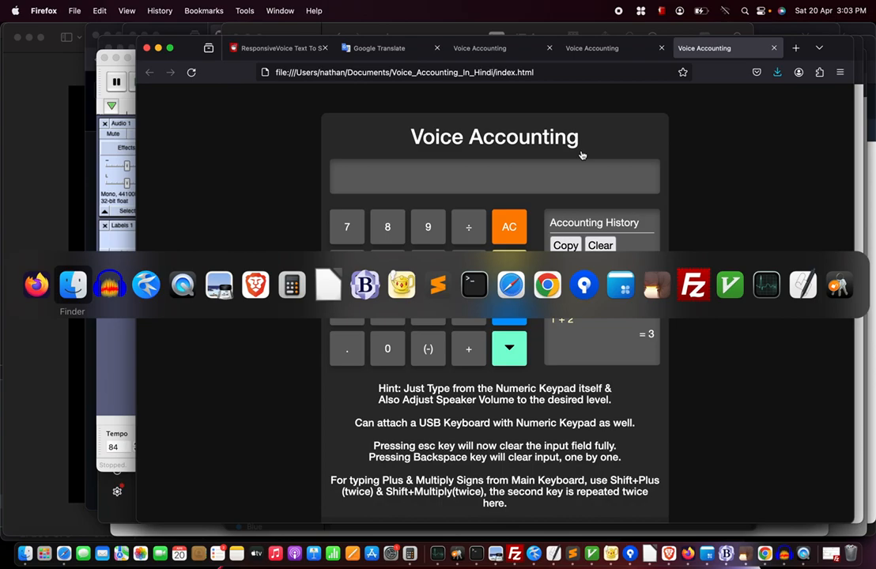
key("super+Tab")
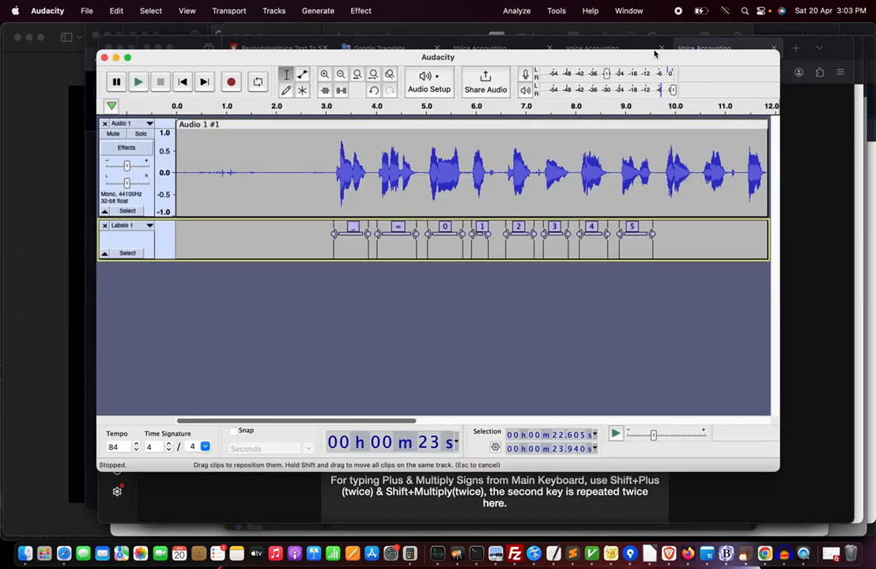
scroll(707, 167, "right", 10)
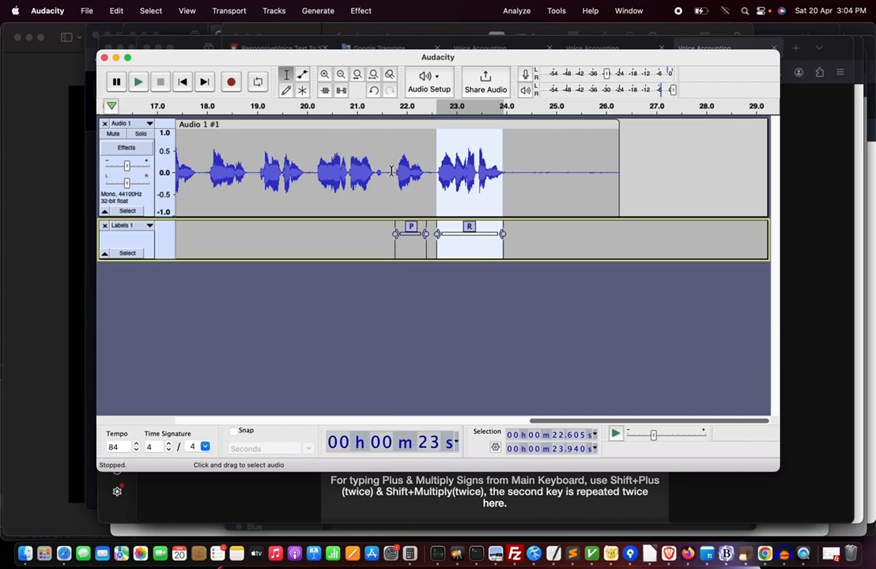
left_click(395, 172)
left_click_drag(394, 171, 427, 173)
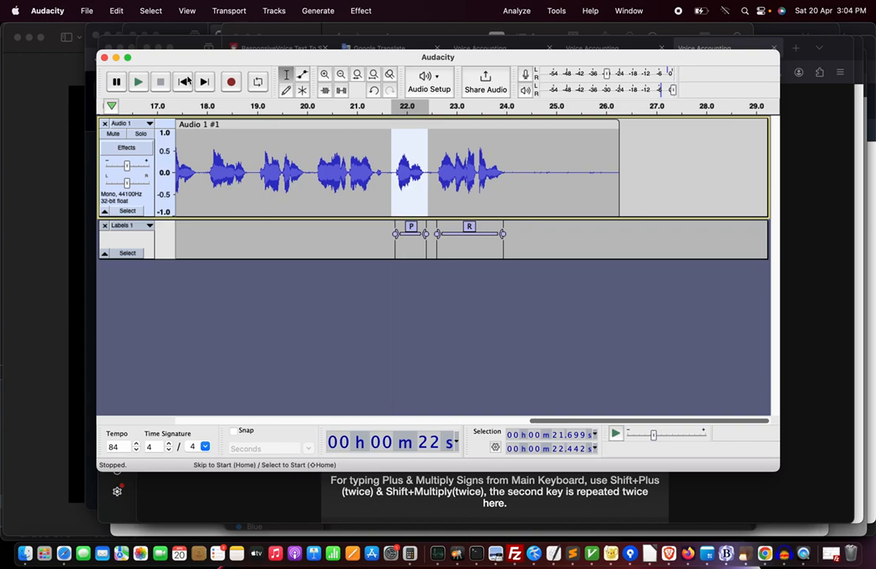
left_click(115, 12)
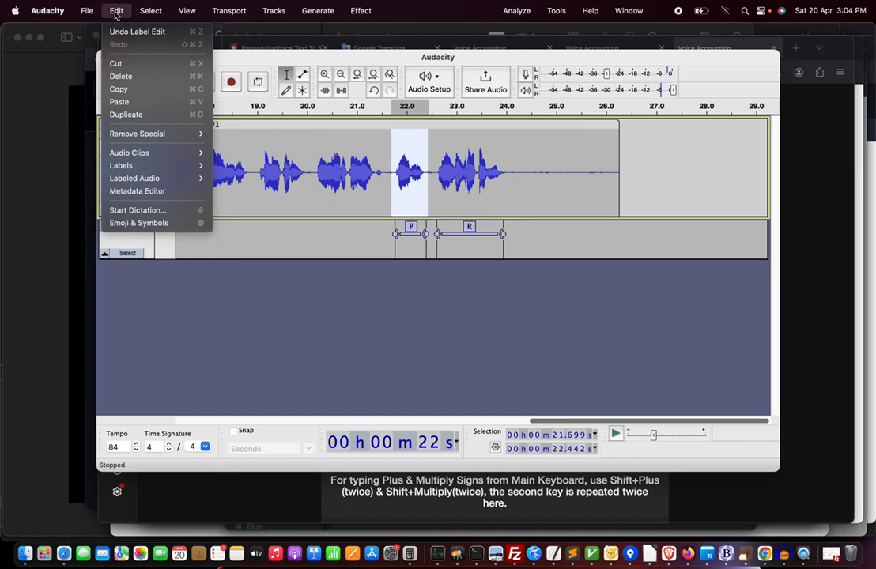
left_click(131, 75)
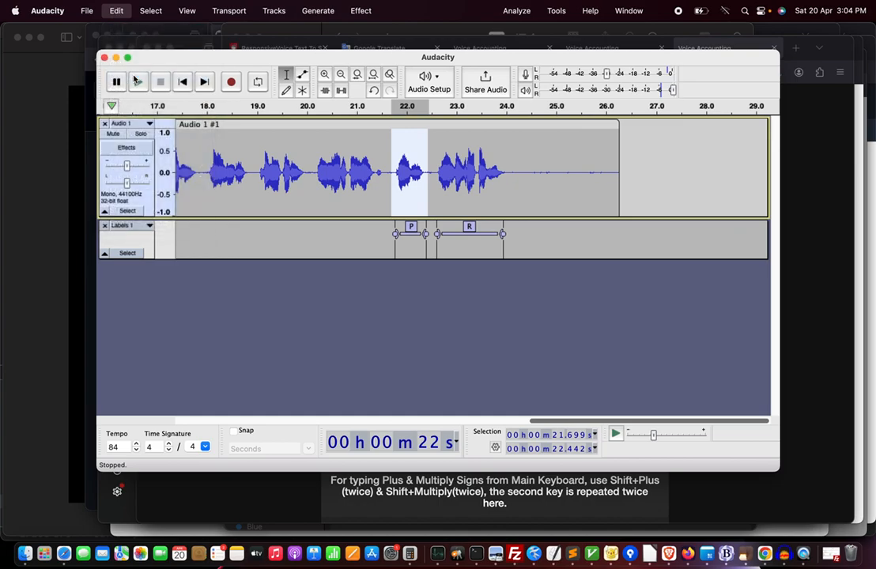
Record a replacement spoken item as a new clip at the end of the audio track.
left_click(535, 173)
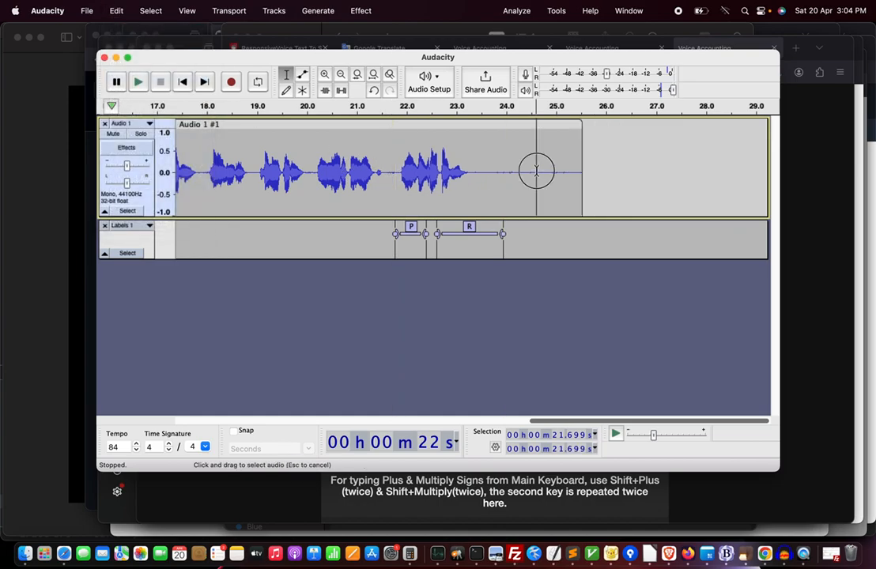
left_click(231, 83)
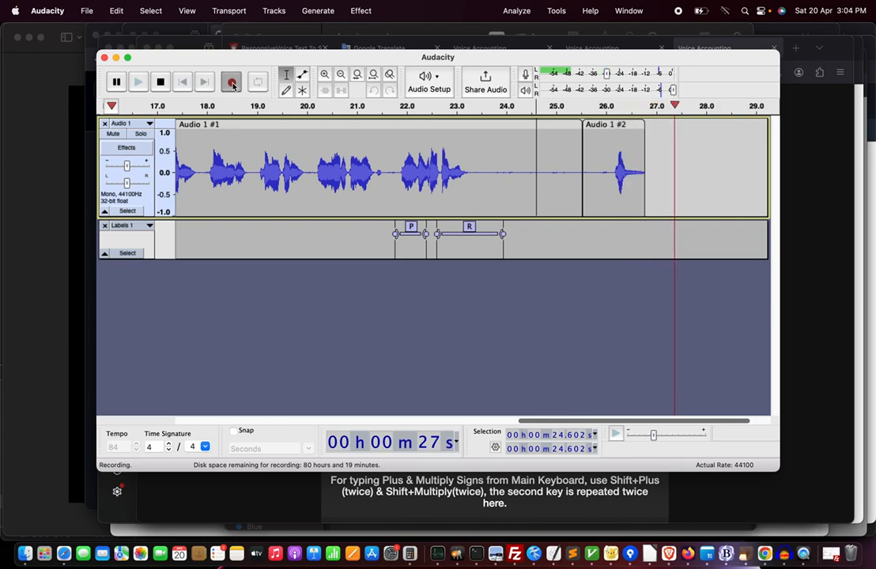
left_click(160, 84)
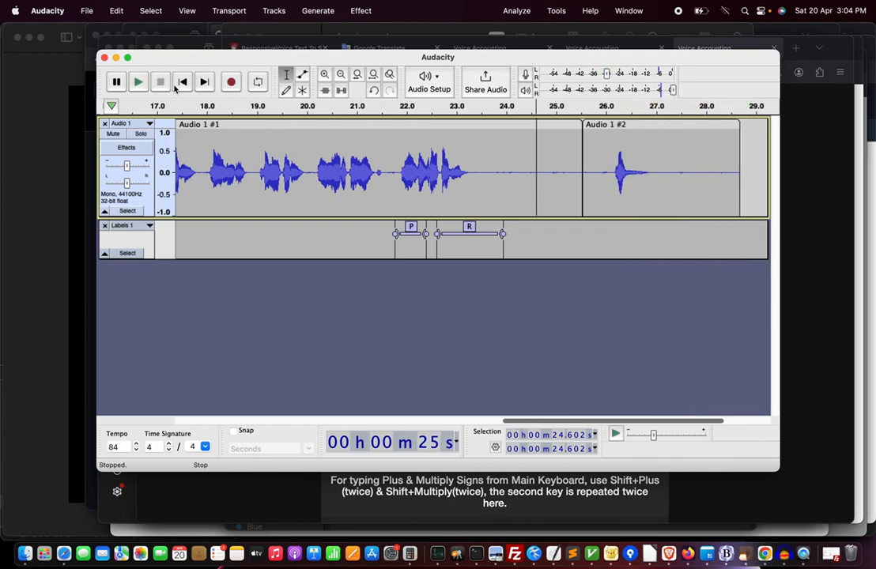
Select and play the newly recorded item at about 26.10 to 26.90 s, and label it "P".
left_click_drag(612, 173, 646, 177)
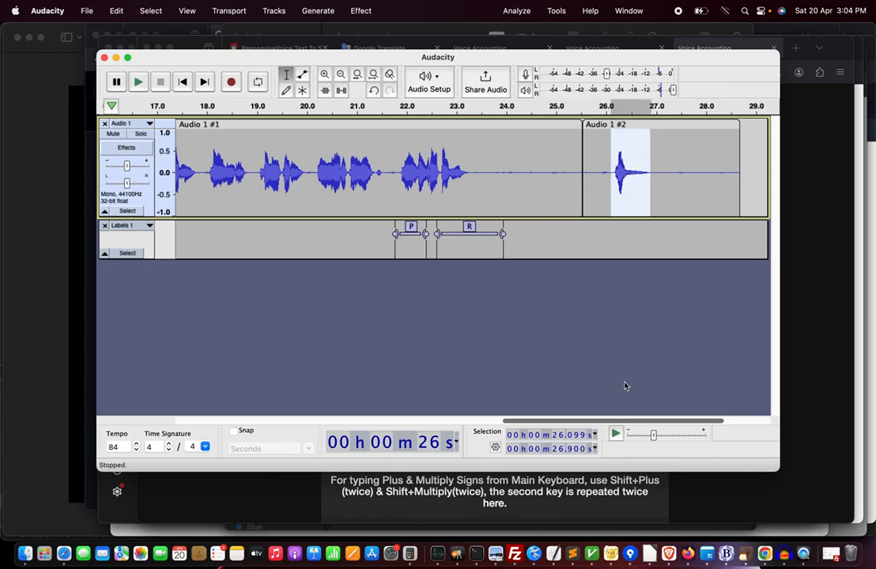
left_click(616, 434)
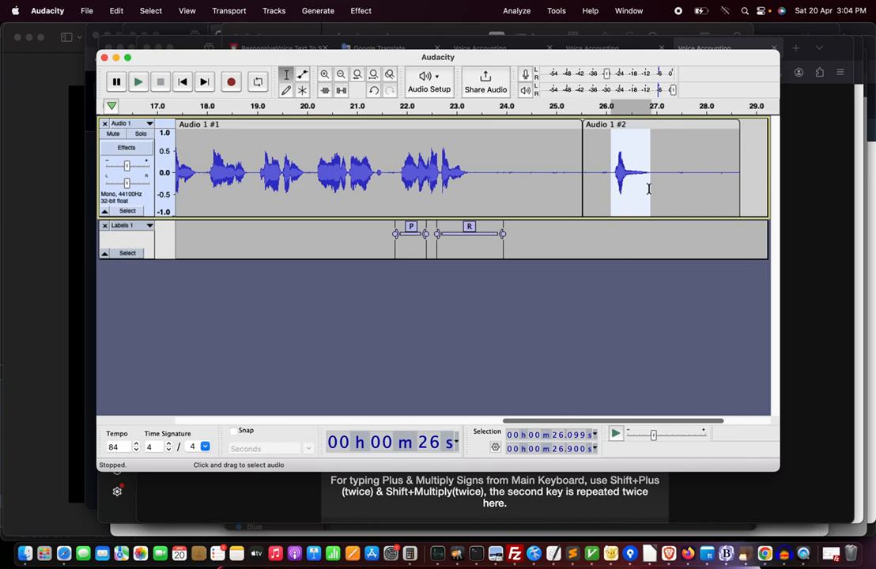
key("super+b")
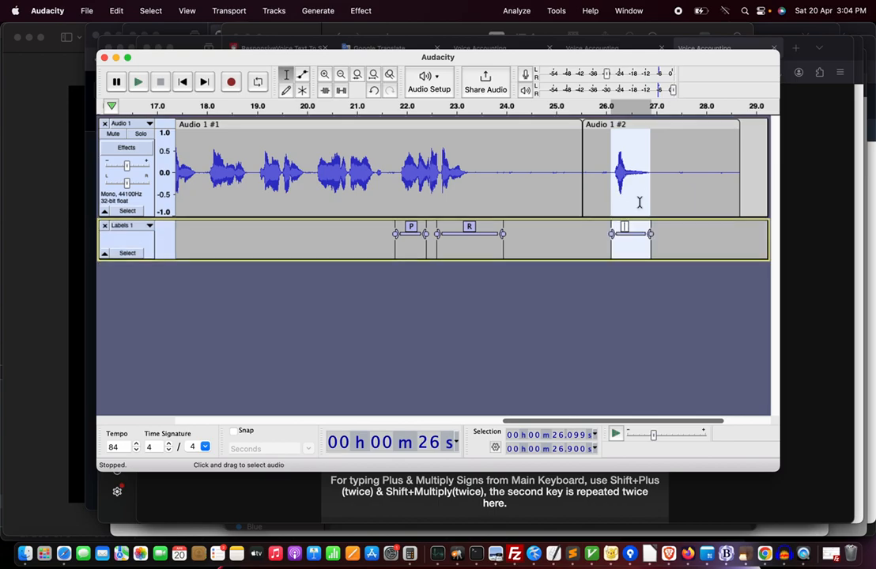
type("P")
left_click(681, 245)
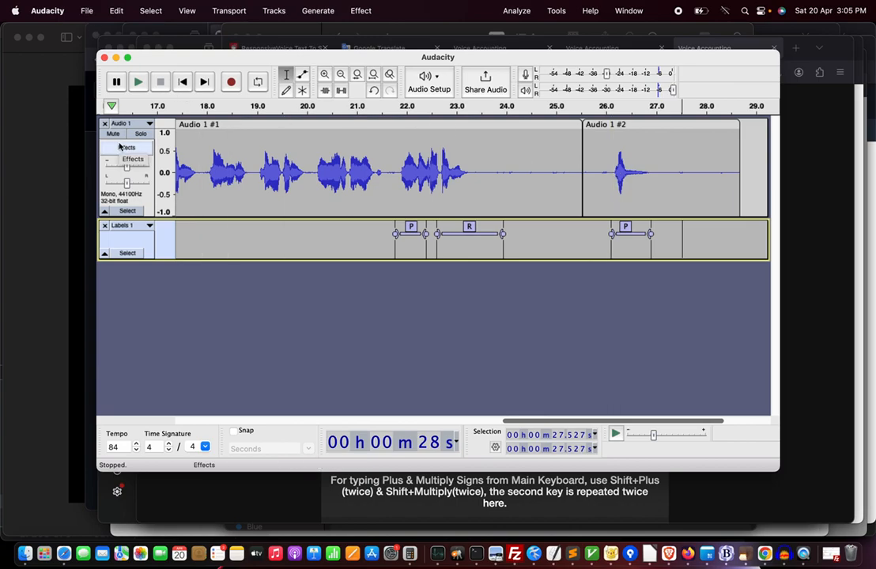
left_click(86, 13)
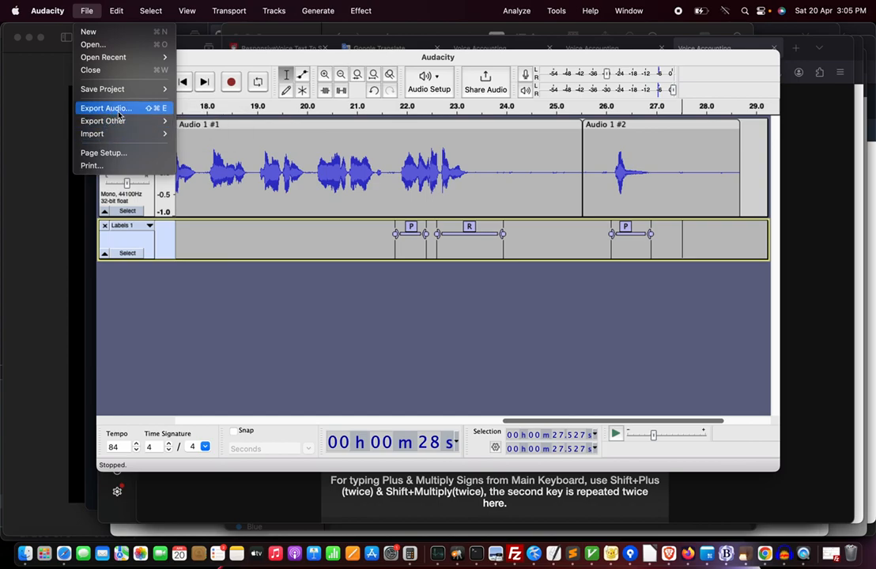
left_click(199, 330)
key("super+Tab")
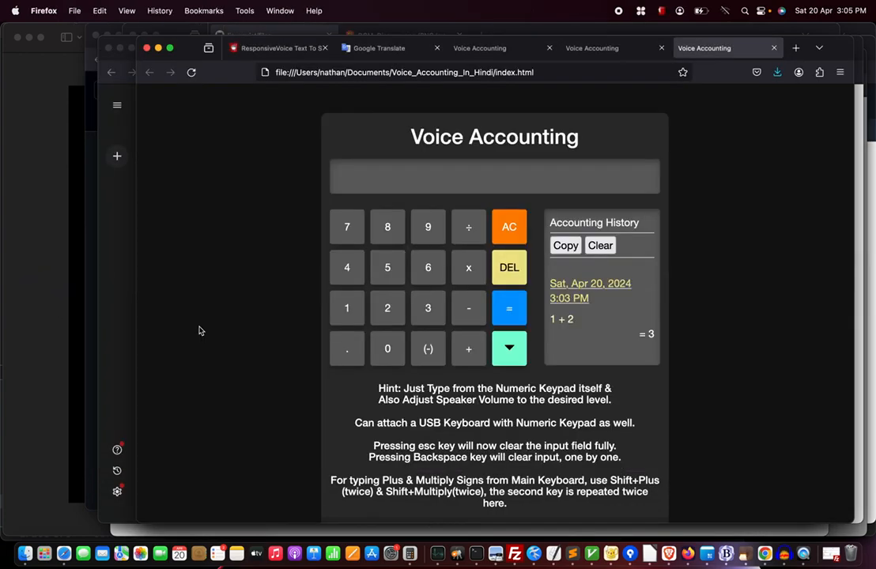
key("super+Tab")
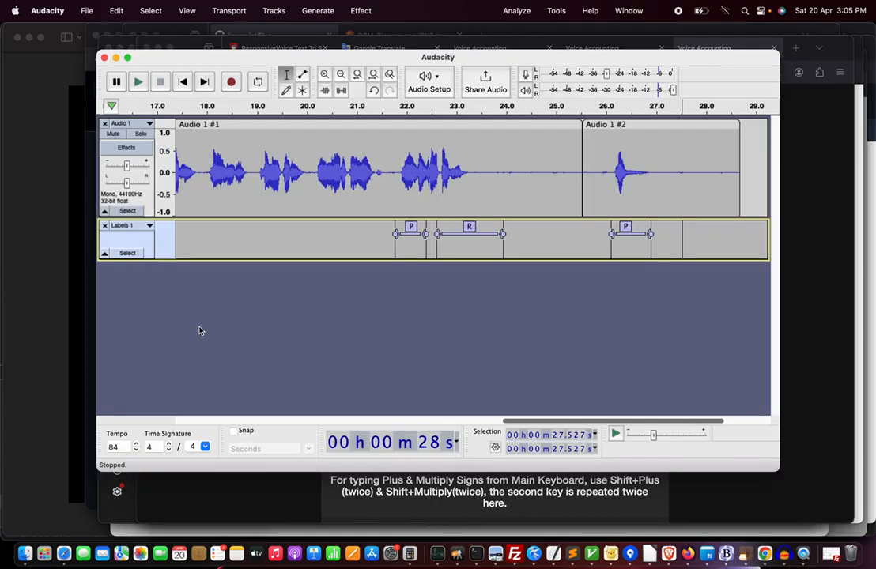